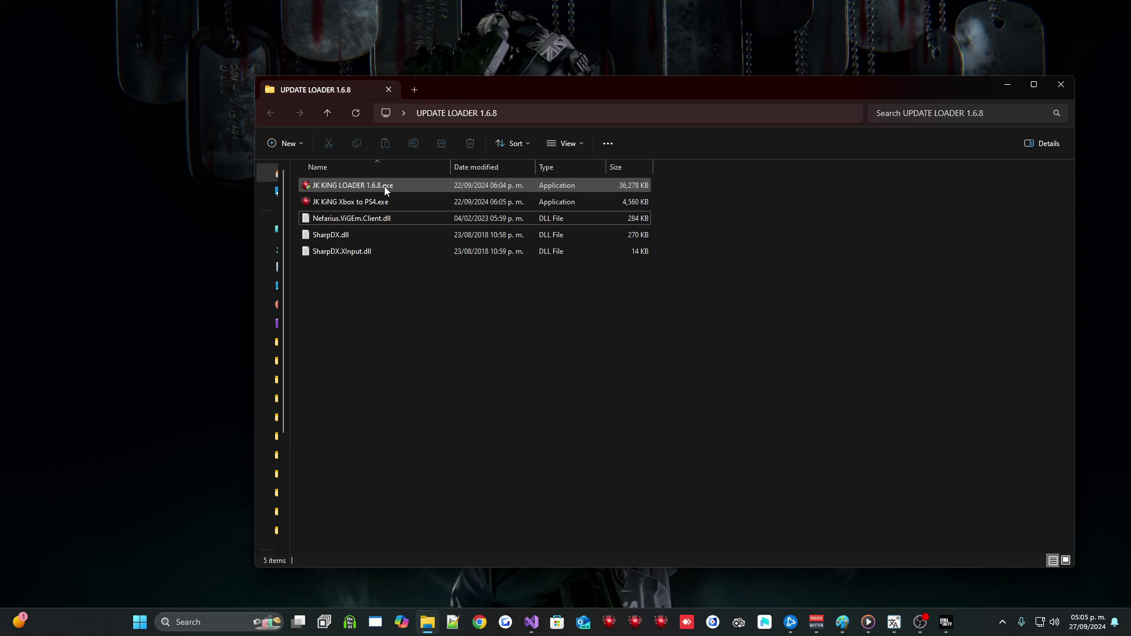
Step: Run JK KING LOADER 1.6.8.exe from the UPDATE LOADER 1.6.8 folder in File Explorer
double_click(380, 185)
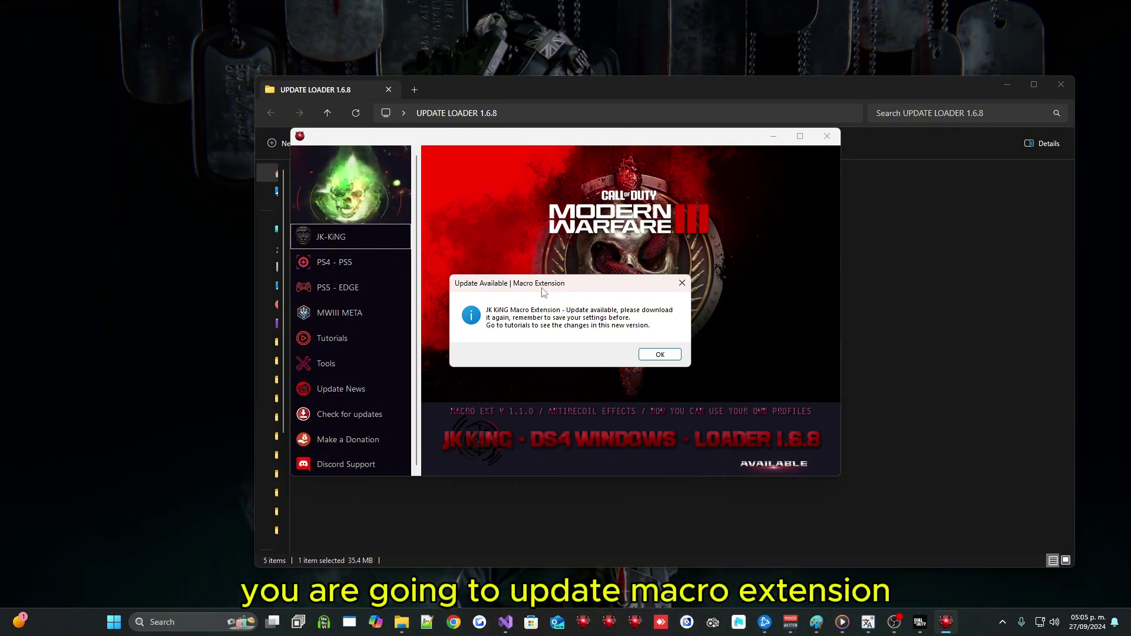
Step: Dismiss the Update Available notice and open JK-KiNG MACRO-EXT under the JK-KiNG sidebar section
drag(543, 292, 585, 223)
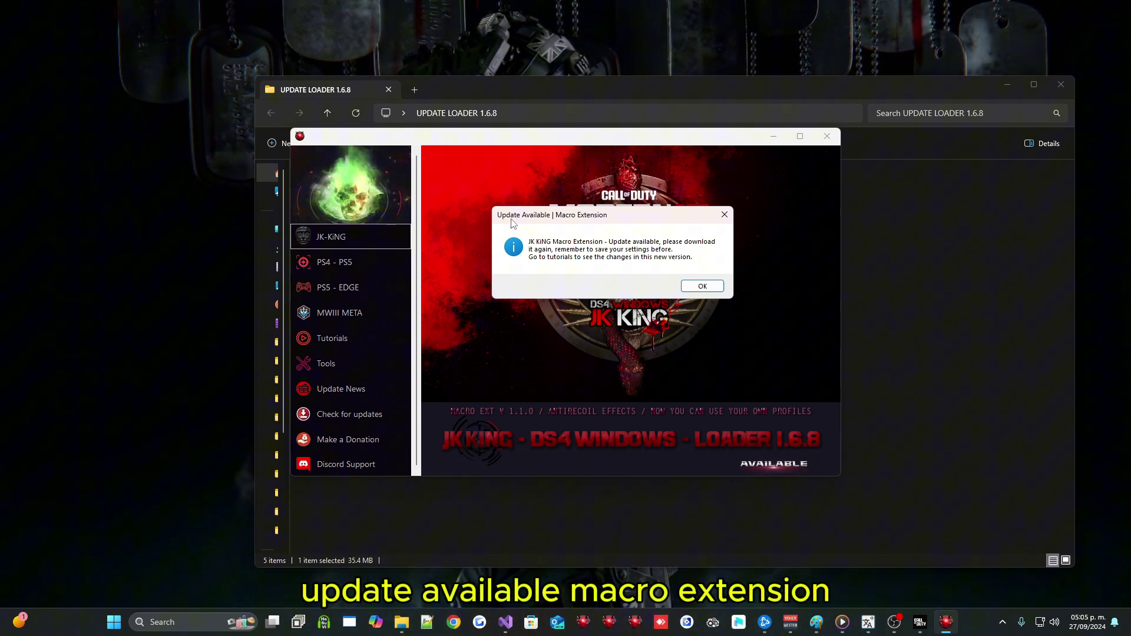
click(703, 286)
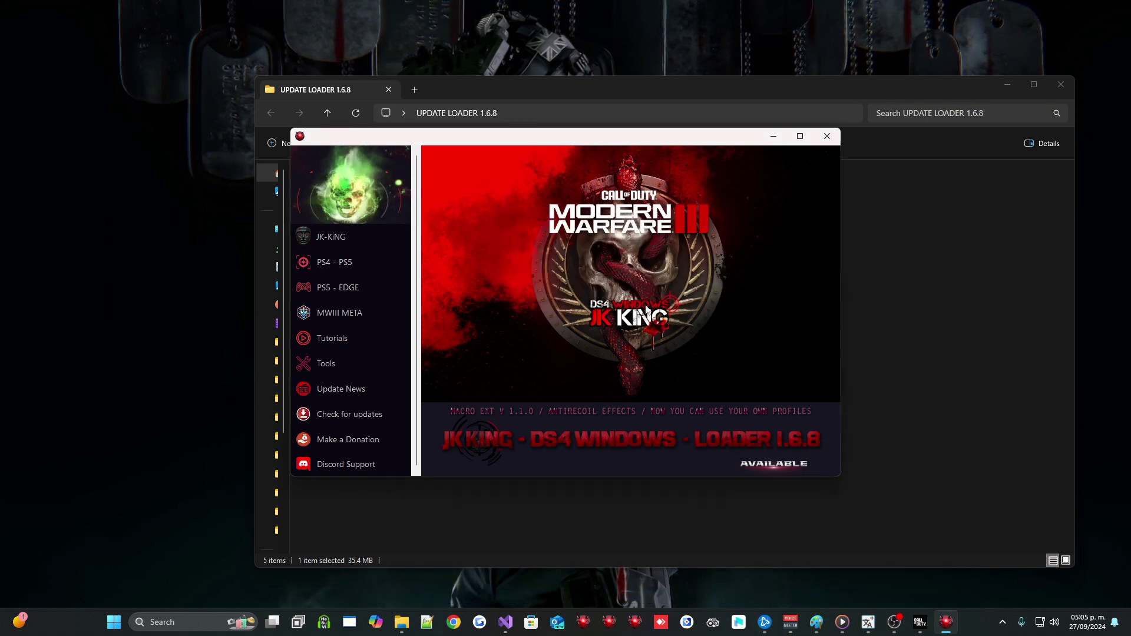
click(348, 237)
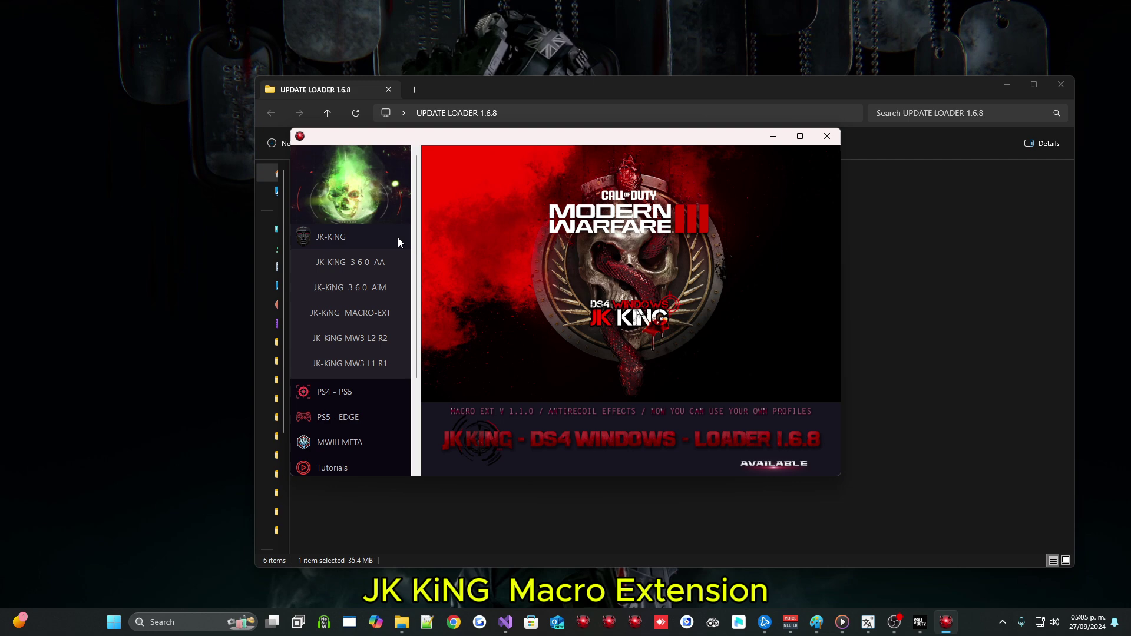
click(361, 317)
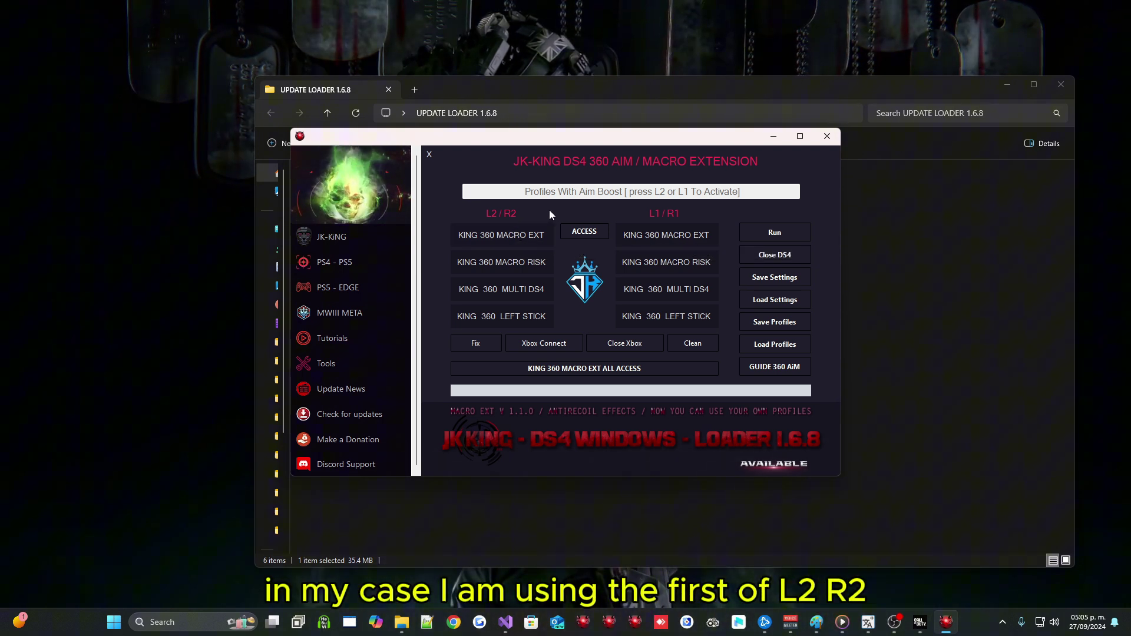
Step: Download the L2 / R2 KING 360 MACRO EXT, confirming Yes in the Reminder dialog
click(515, 237)
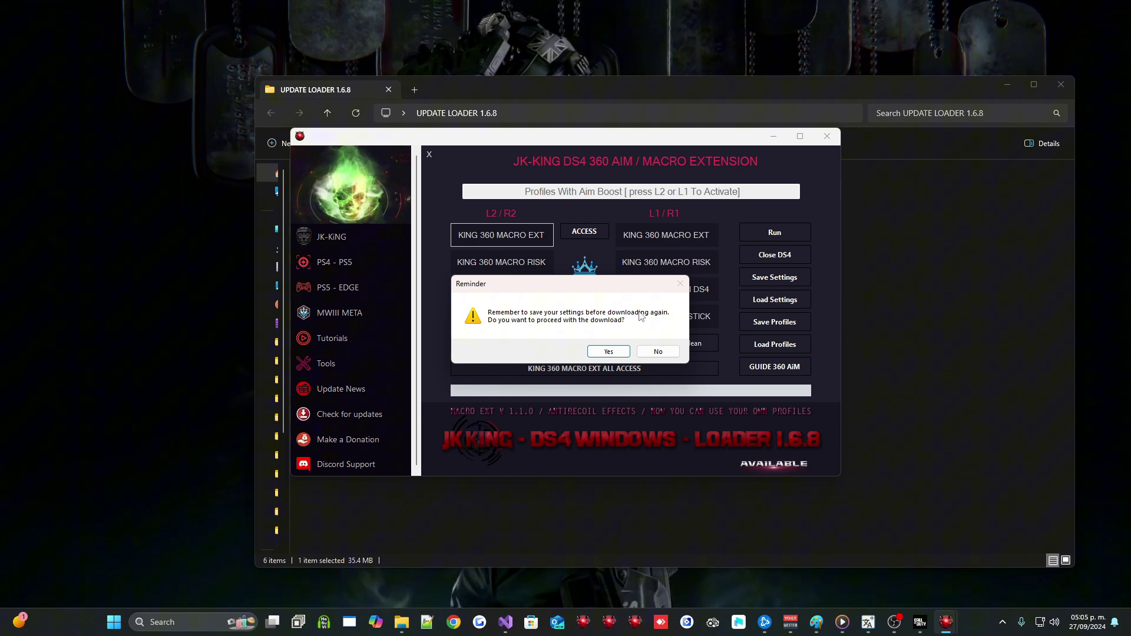
click(608, 353)
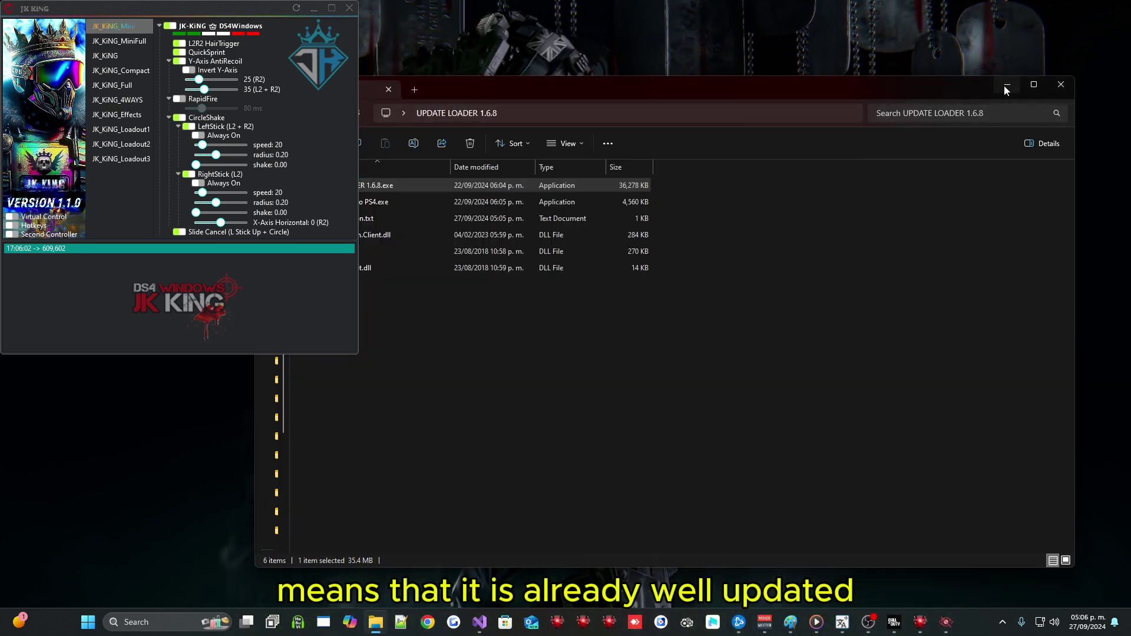
Step: Minimize File Explorer and arrange the DS4Windows, loader and JK KiNG macro windows side by side
click(1004, 86)
drag(583, 108, 731, 73)
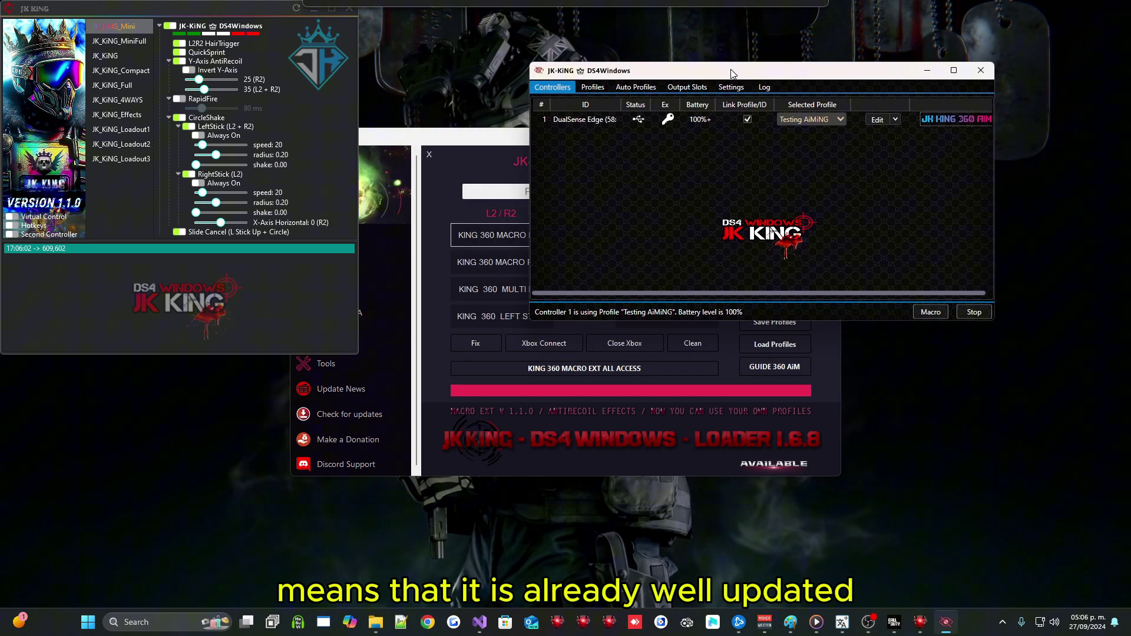
drag(481, 142, 608, 253)
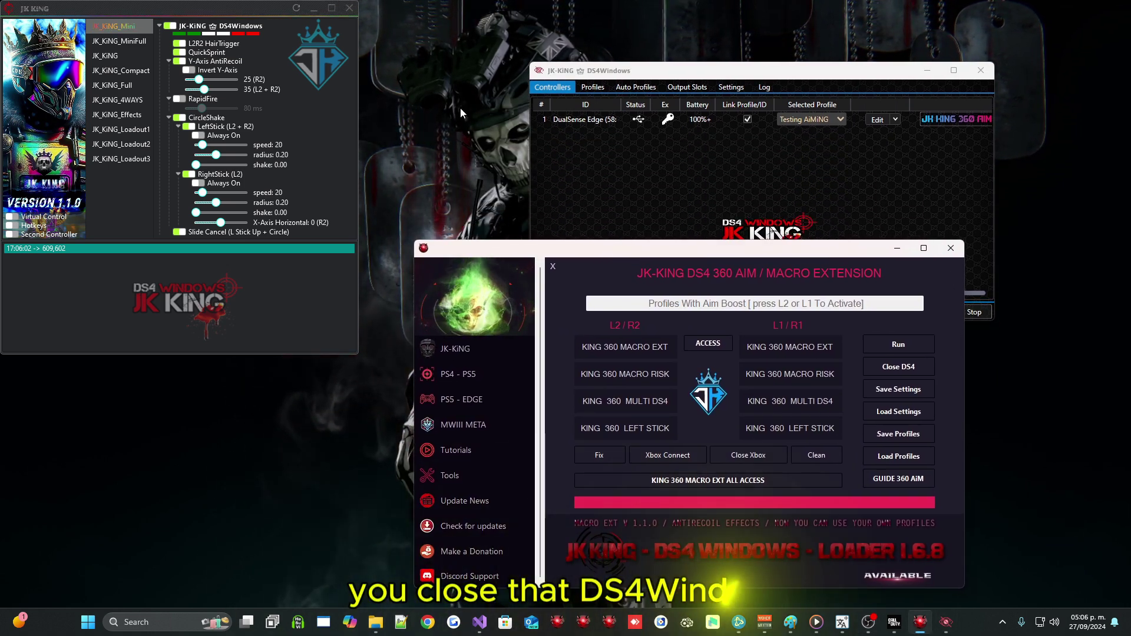
drag(205, 6, 355, 44)
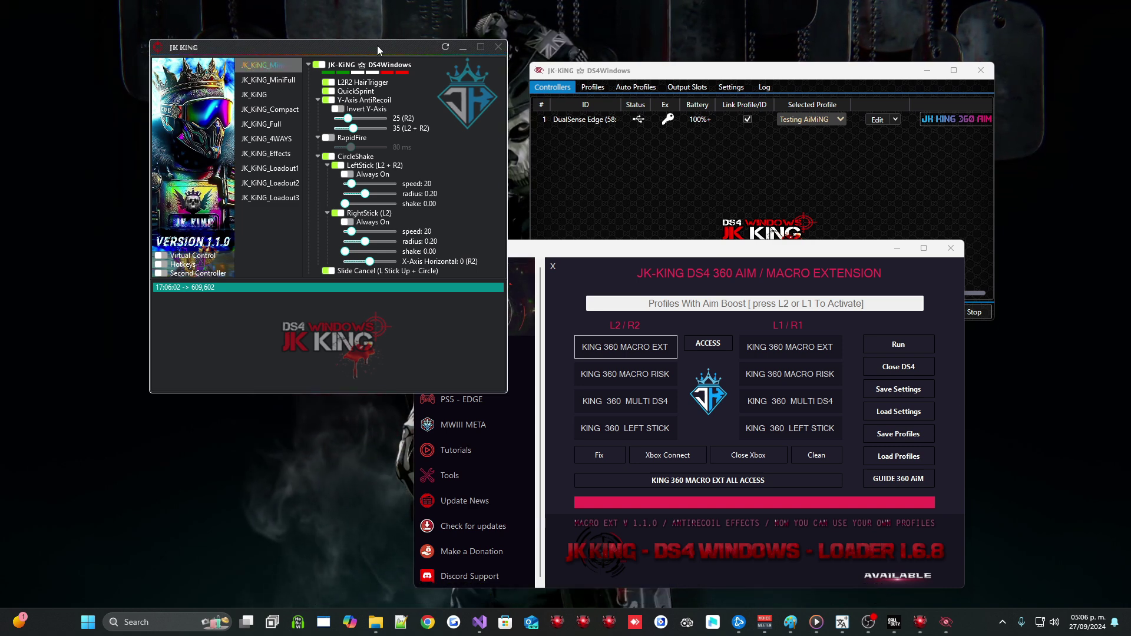
drag(377, 45, 418, 45)
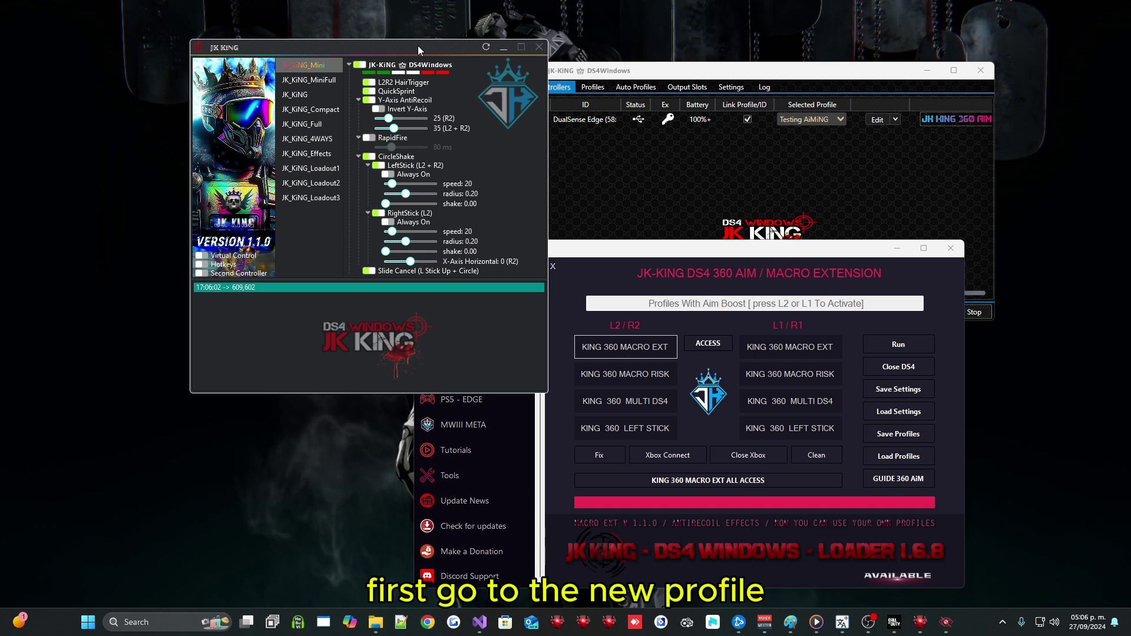
Step: Select the JK_KiNG_MiniFull profile, scroll its options tree, and move the macro window left
click(316, 80)
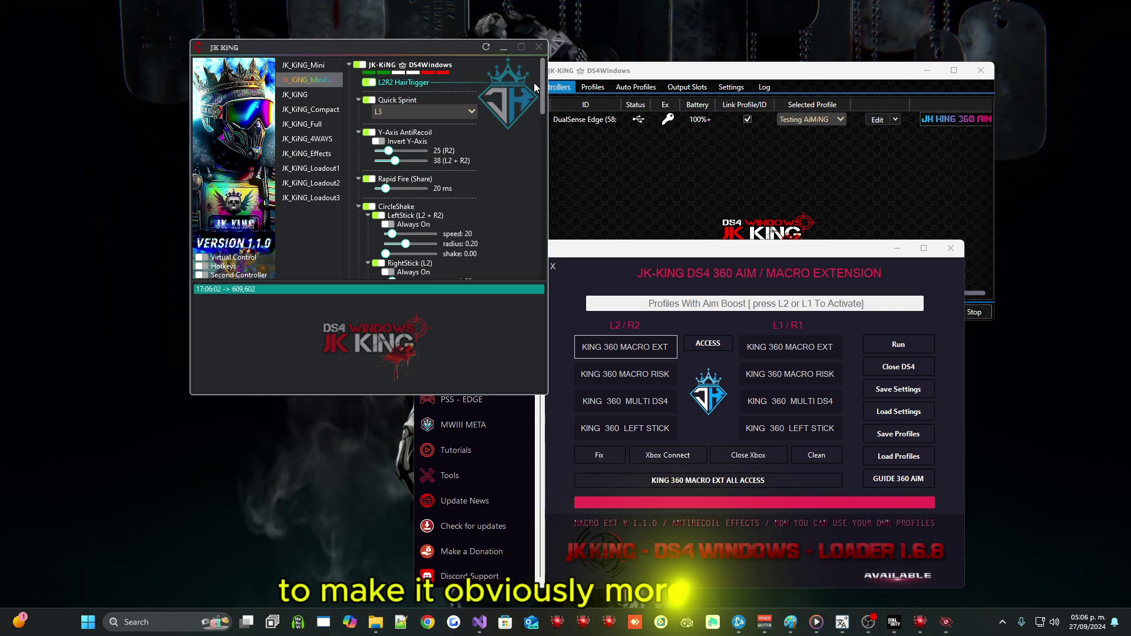
mouse_move(545, 83)
mouse_down()
mouse_move(535, 244)
mouse_move(531, 81)
mouse_up()
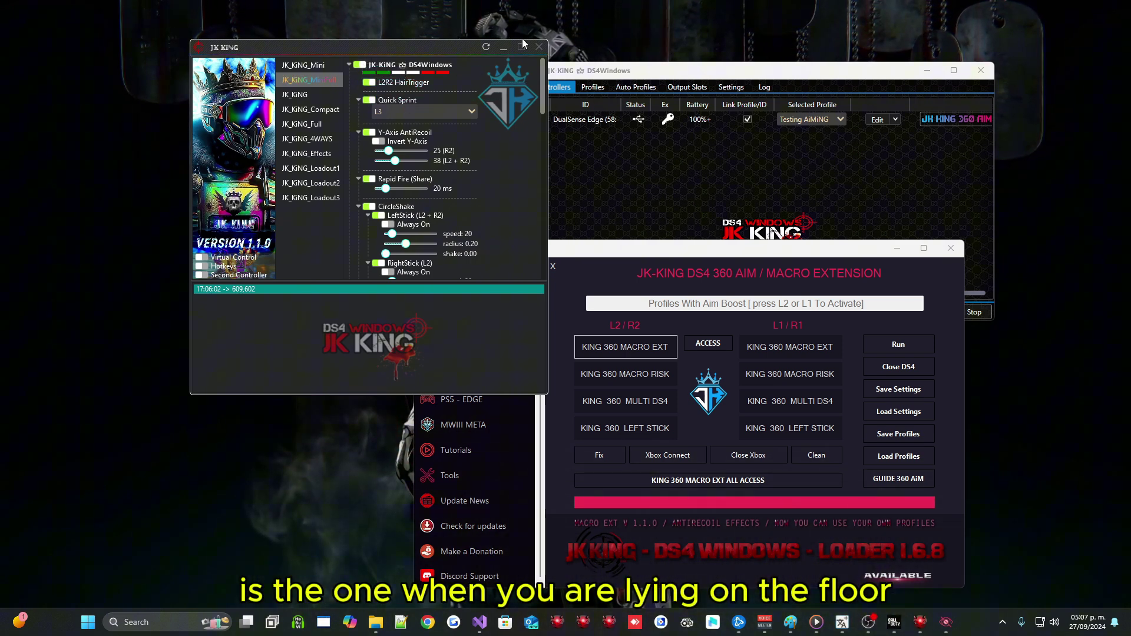
drag(418, 47, 257, 22)
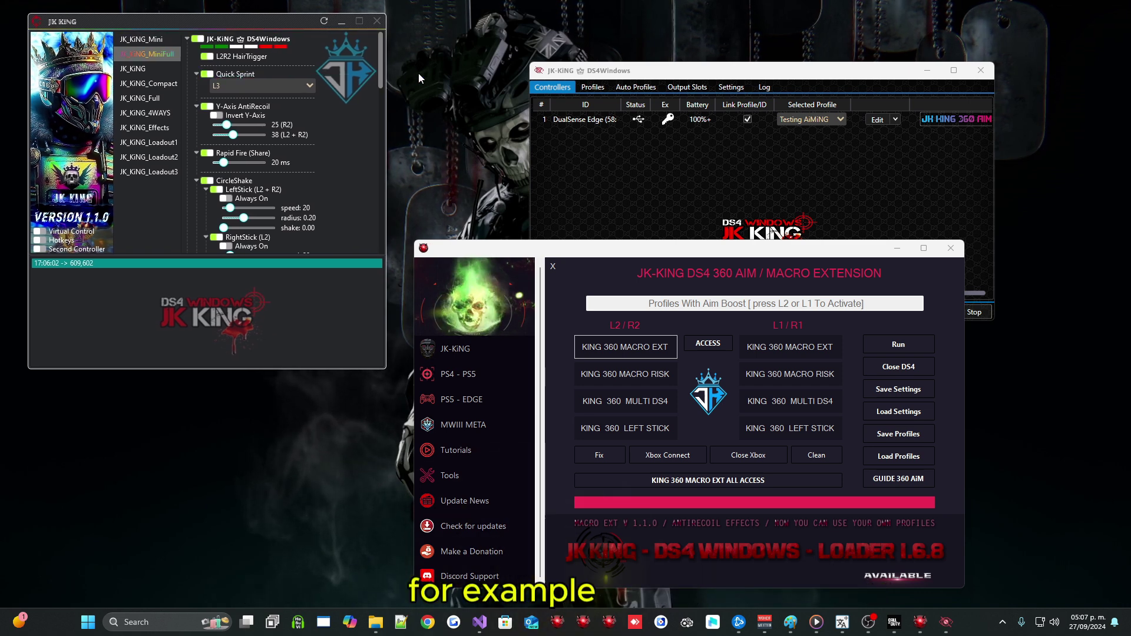
Step: Hide the loader, bring Warzone forward, and start loading into the firing range
click(898, 248)
click(894, 622)
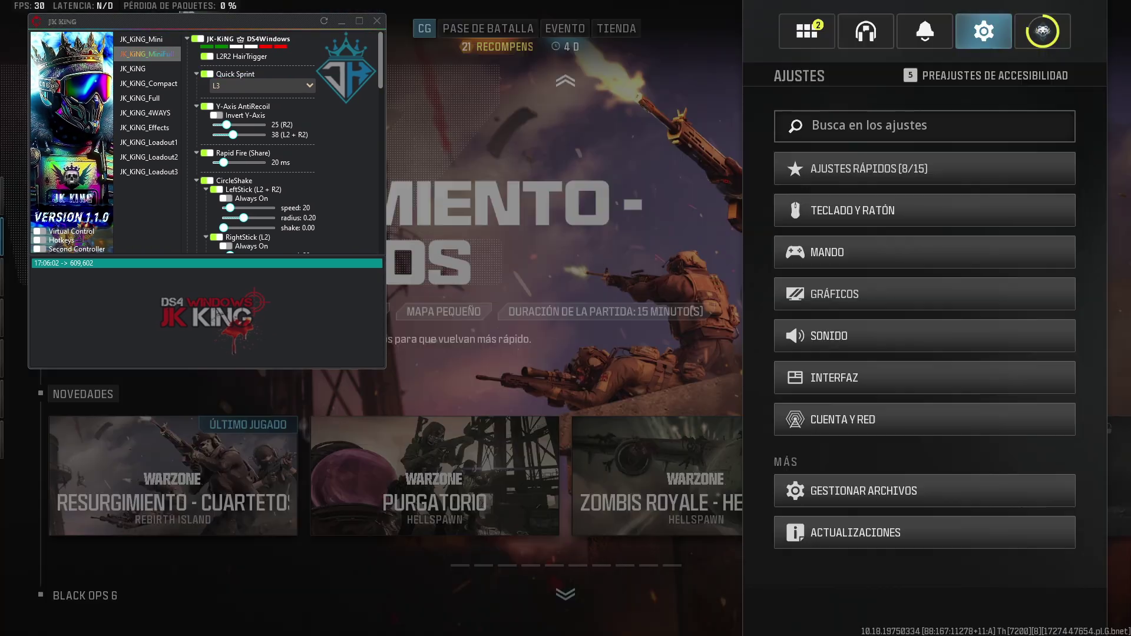
click(610, 301)
key(Down)
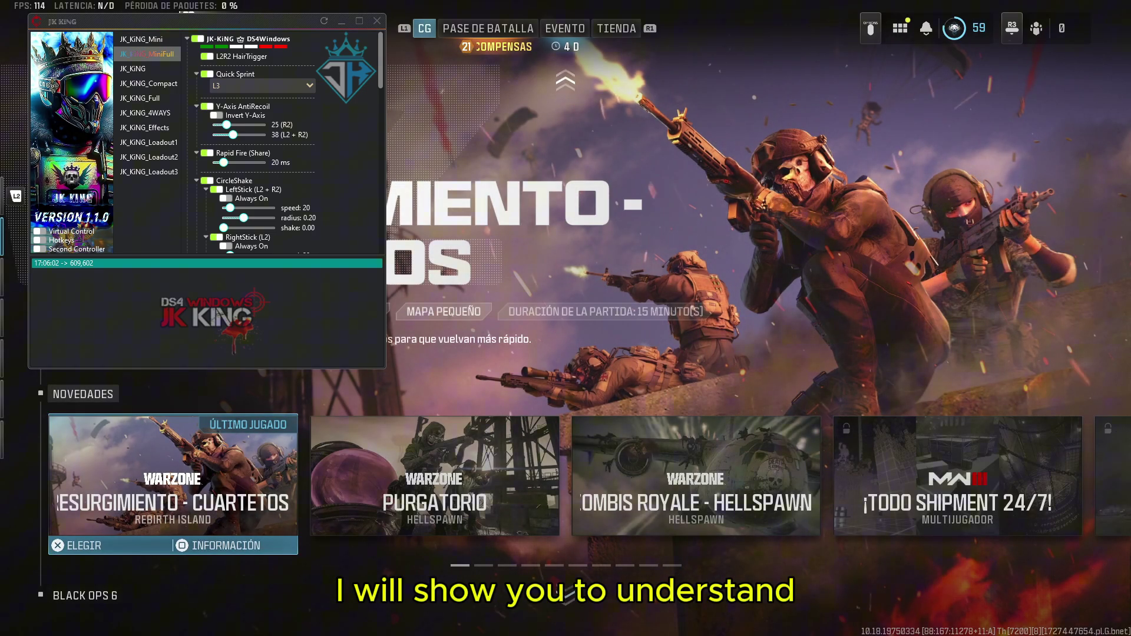
key(Right)
key(Return)
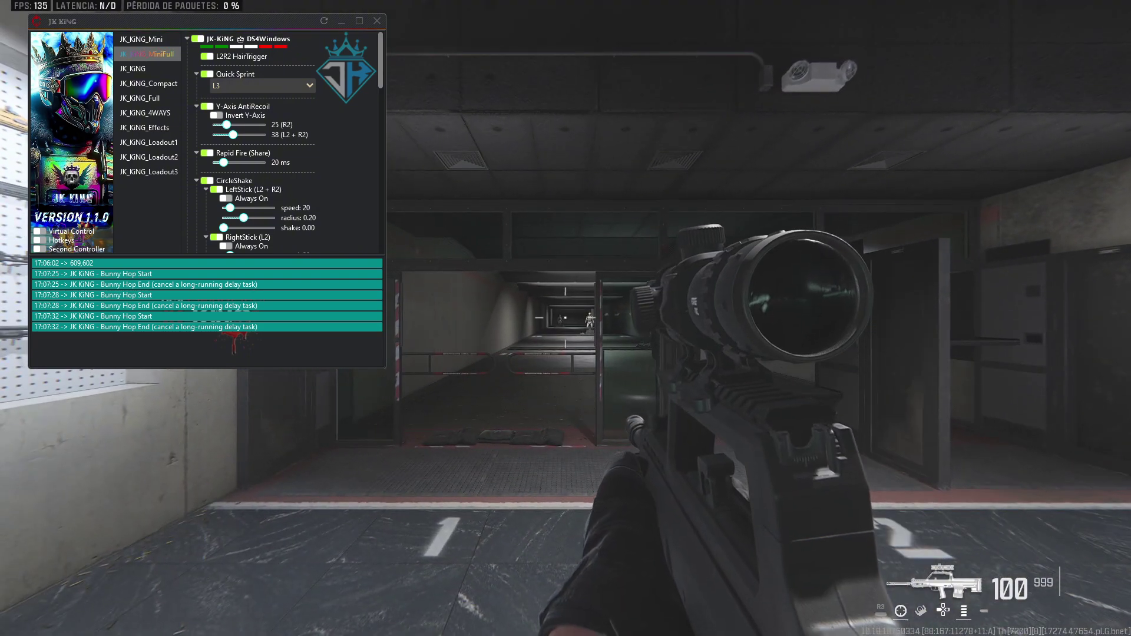
Step: In the controller settings, set the aiming input device to MANDO (controller)
key(Escape)
key(Return)
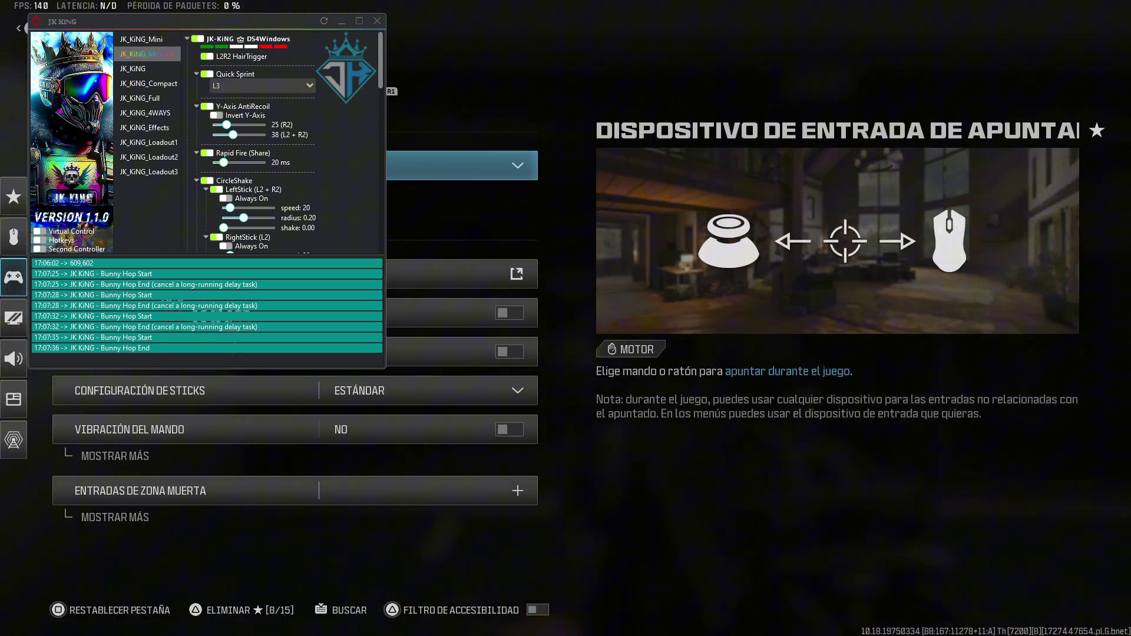
key(super)
click(343, 21)
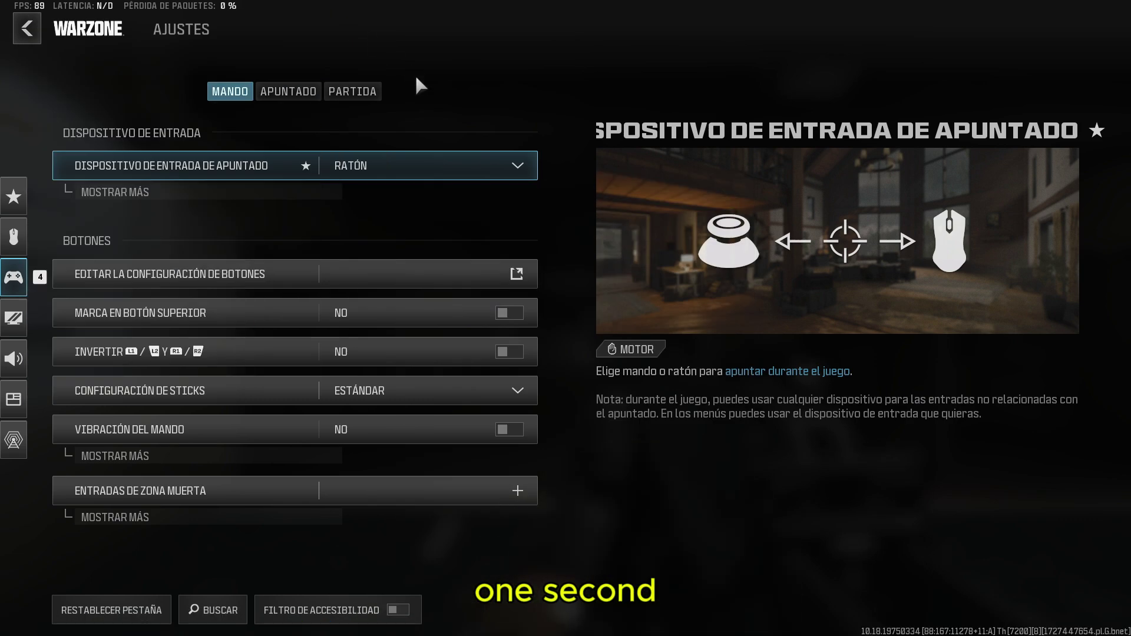
click(394, 162)
click(382, 206)
key(Escape)
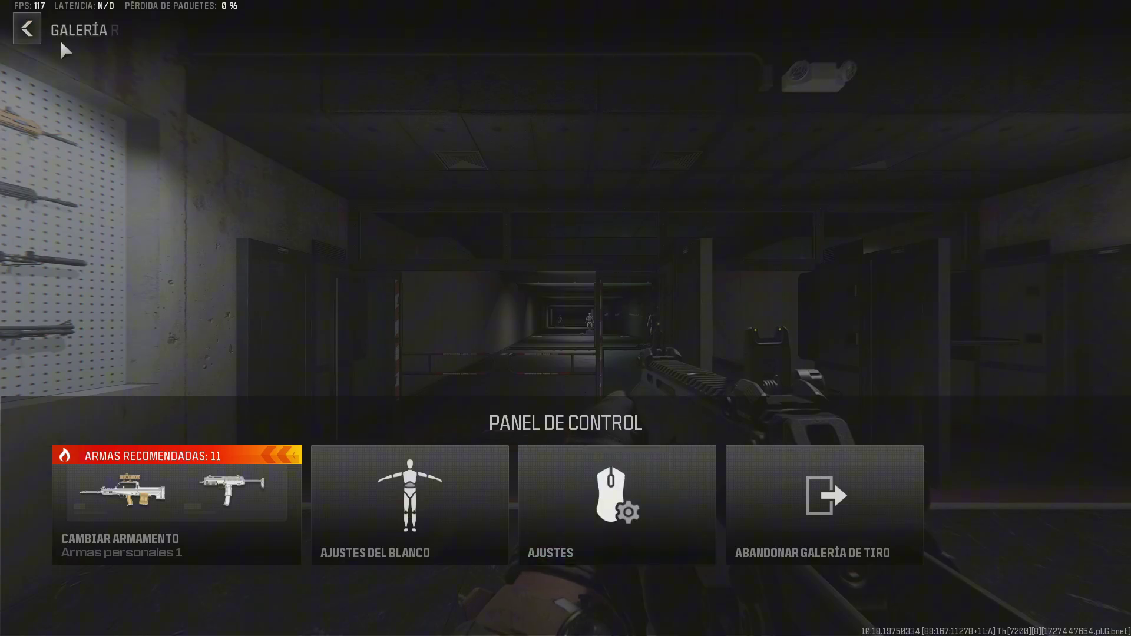
Step: Close the loadout screen, glance at DS4Windows, and return focus to the game
click(149, 510)
click(174, 564)
key(super)
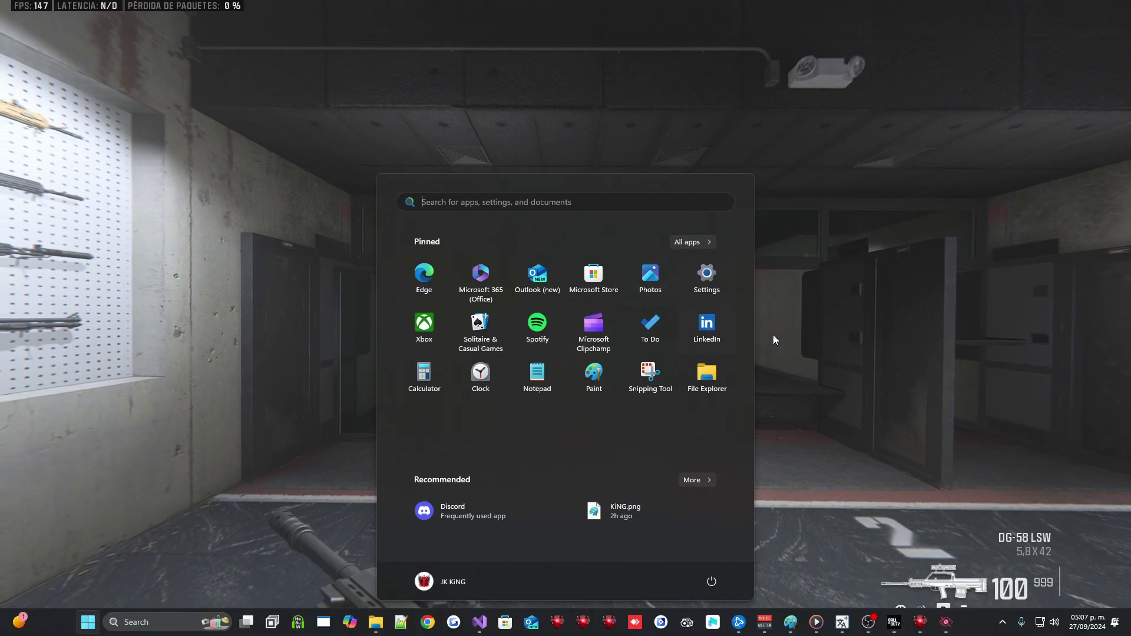
click(946, 622)
click(931, 313)
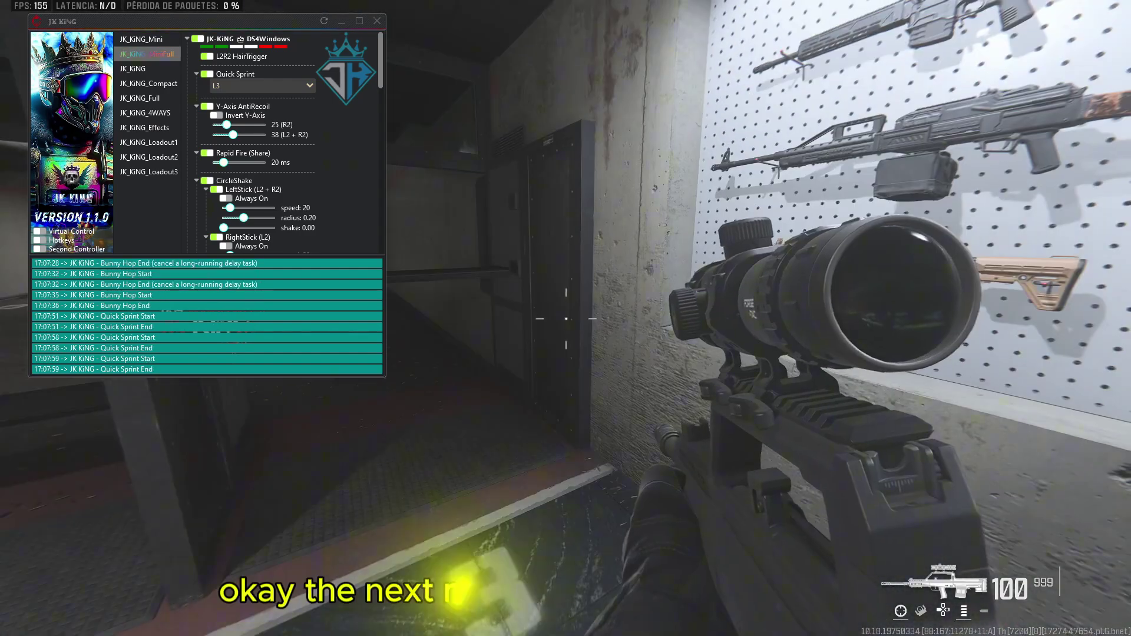
Step: Set the R2 Y-axis anti-recoil slider from 25 to 0
key(super)
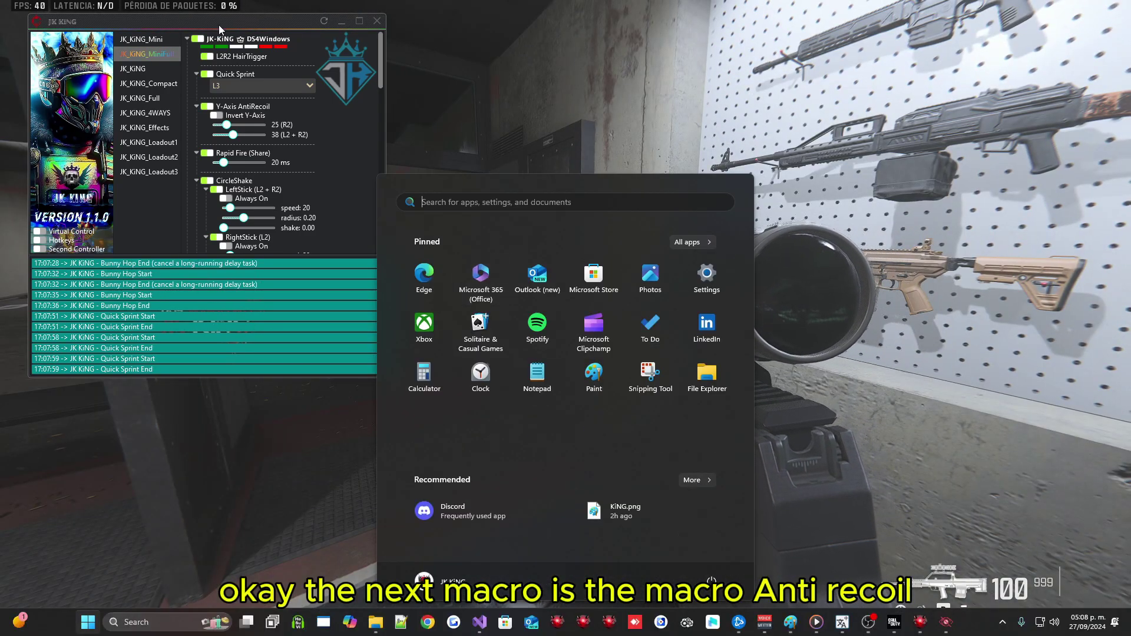
drag(218, 25, 245, 31)
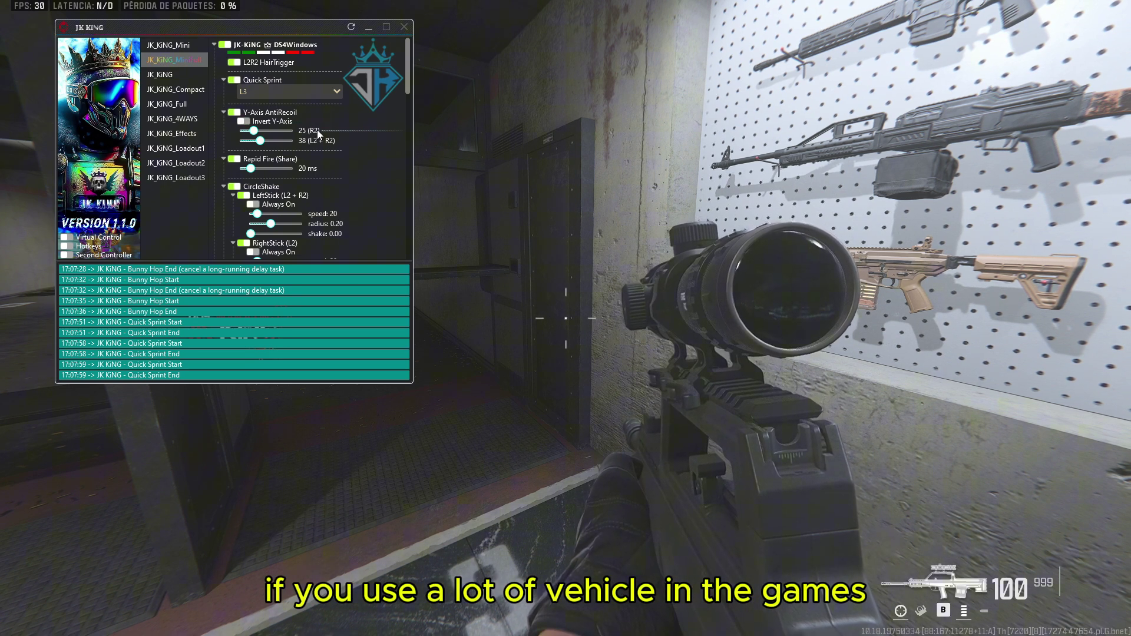
drag(254, 131, 231, 132)
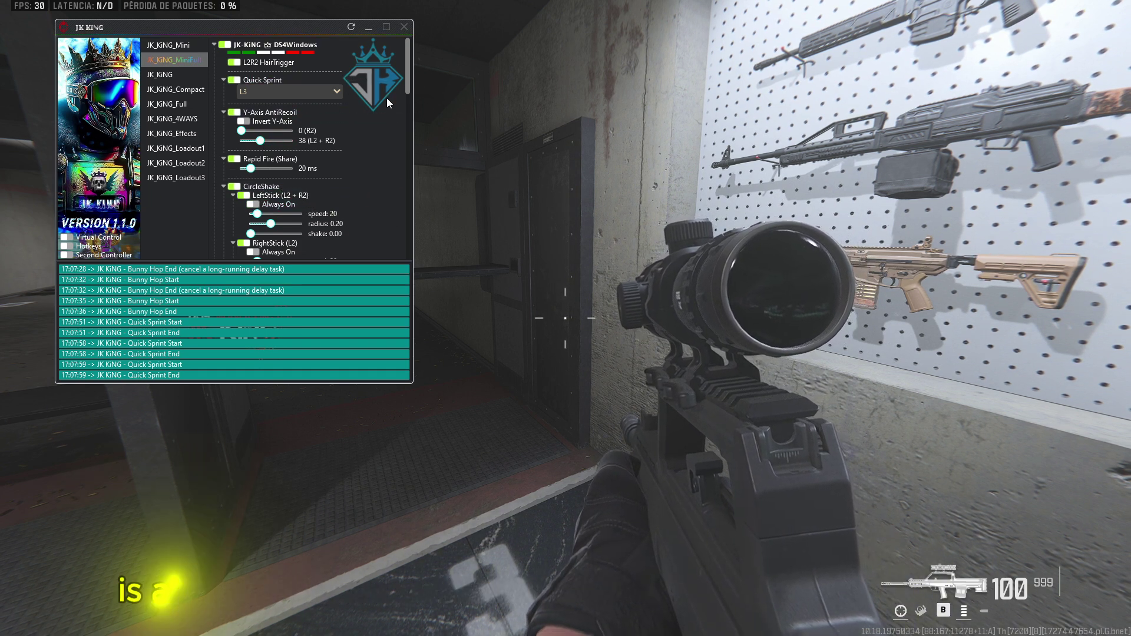
Step: Bring DS4Windows forward and edit the Testing AiMiNG profile
key(super)
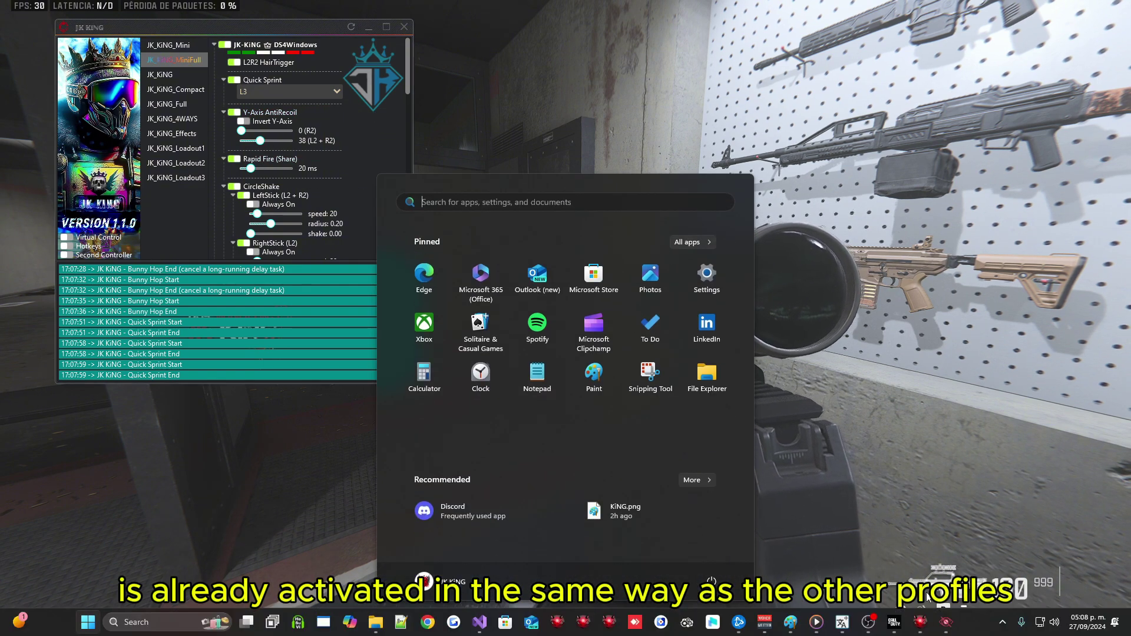
click(812, 212)
click(878, 119)
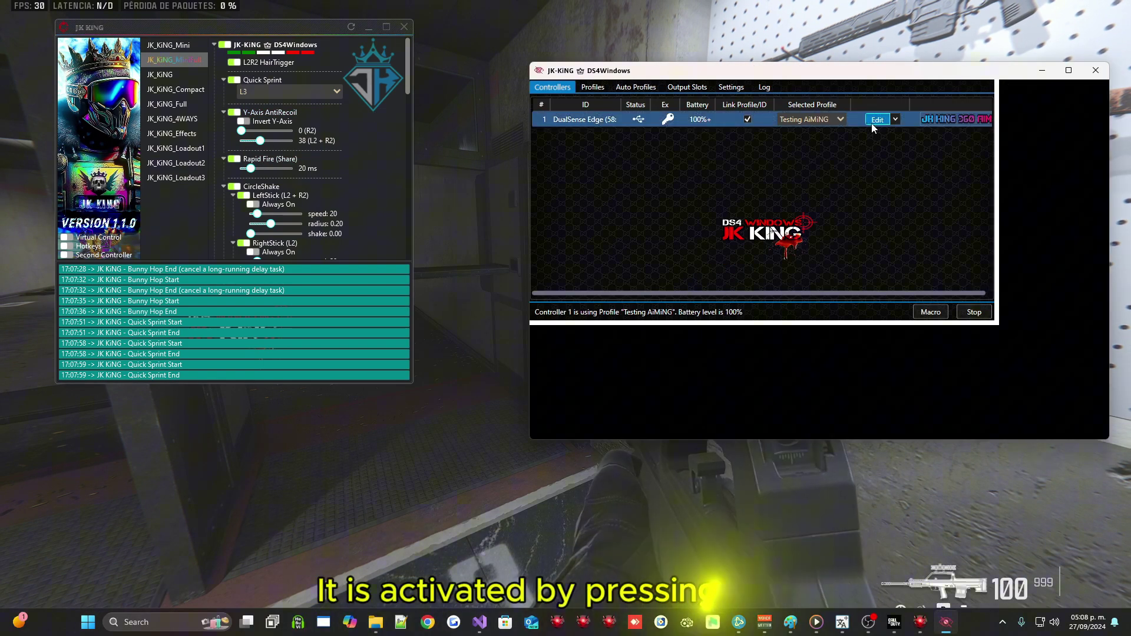
mouse_move(624, 182)
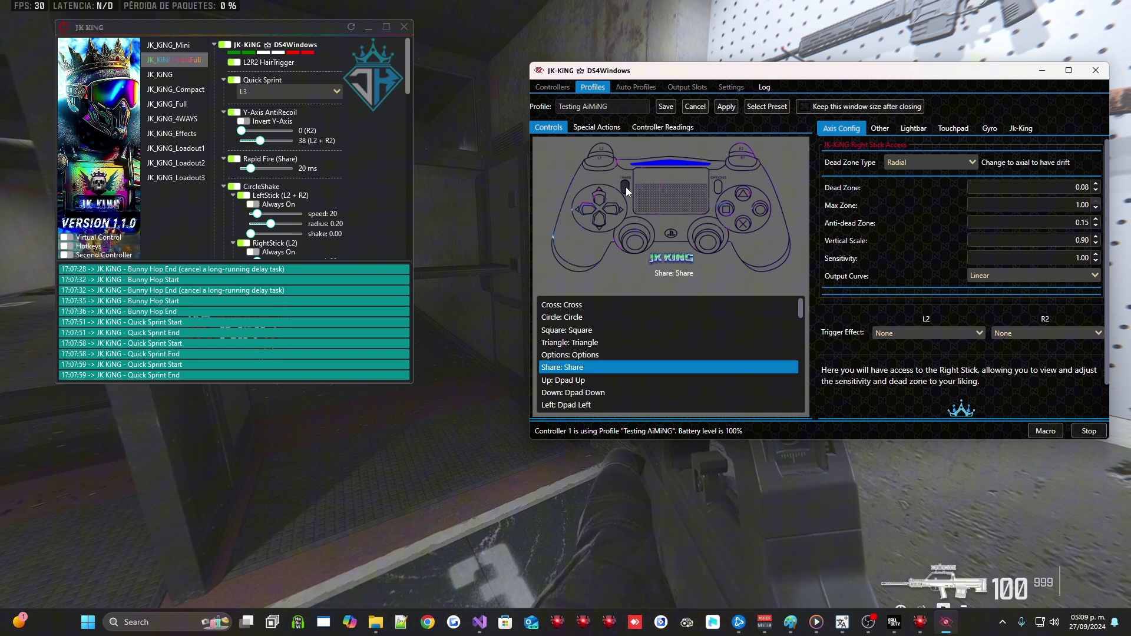
Step: Cancel the DS4Windows profile editor and return the CircleShake RightStick radius to 0.20
click(694, 107)
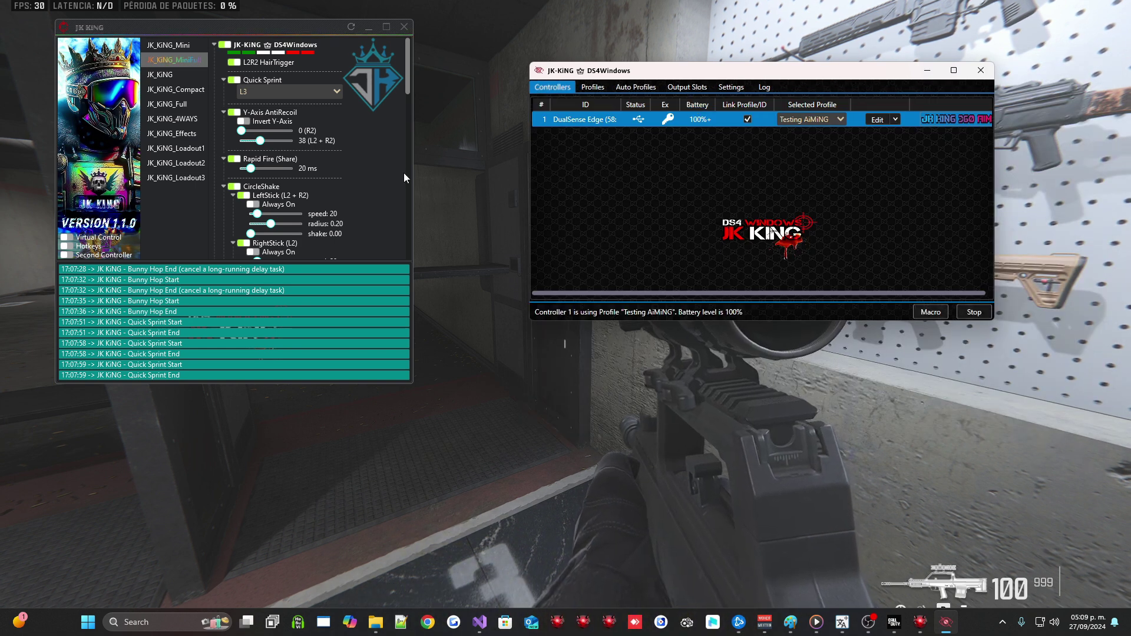
drag(411, 69, 410, 98)
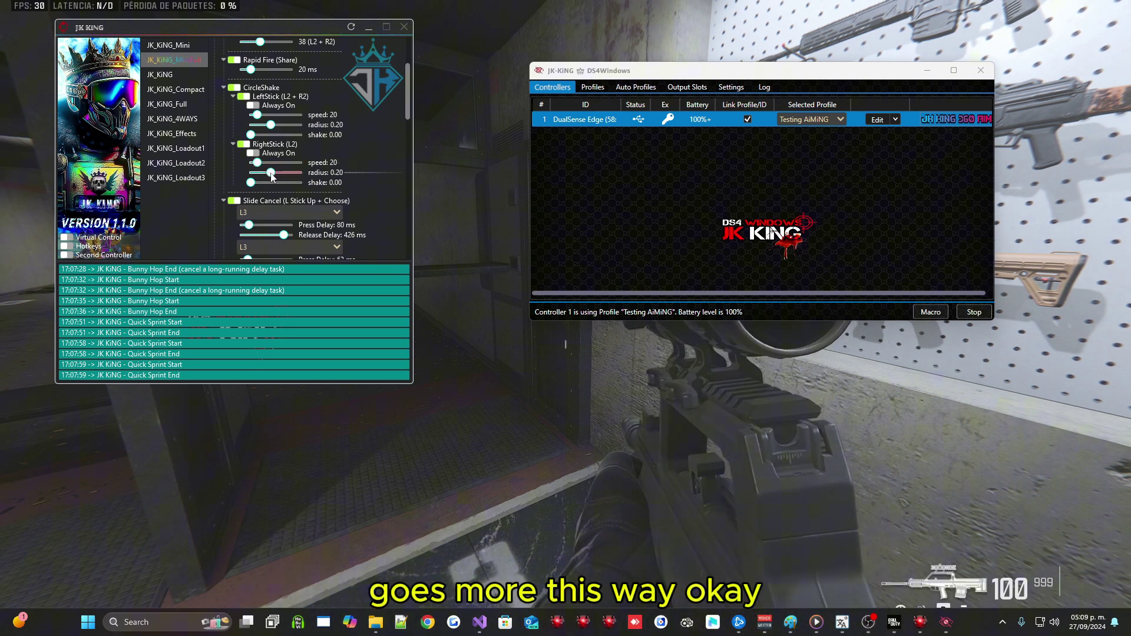
drag(290, 178, 276, 177)
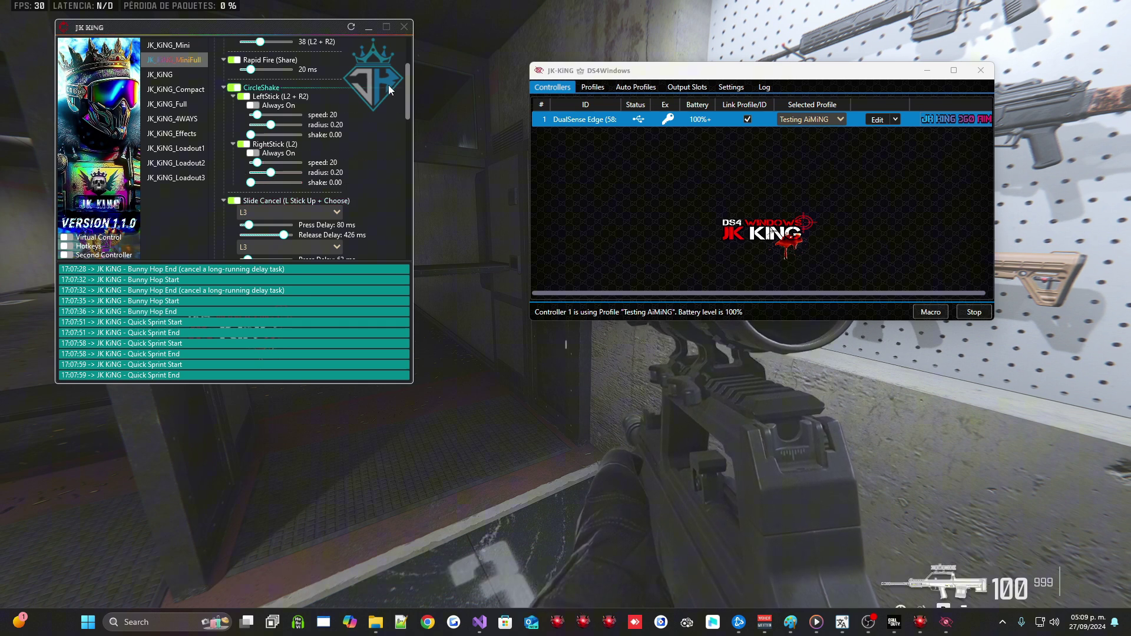
drag(409, 82, 401, 108)
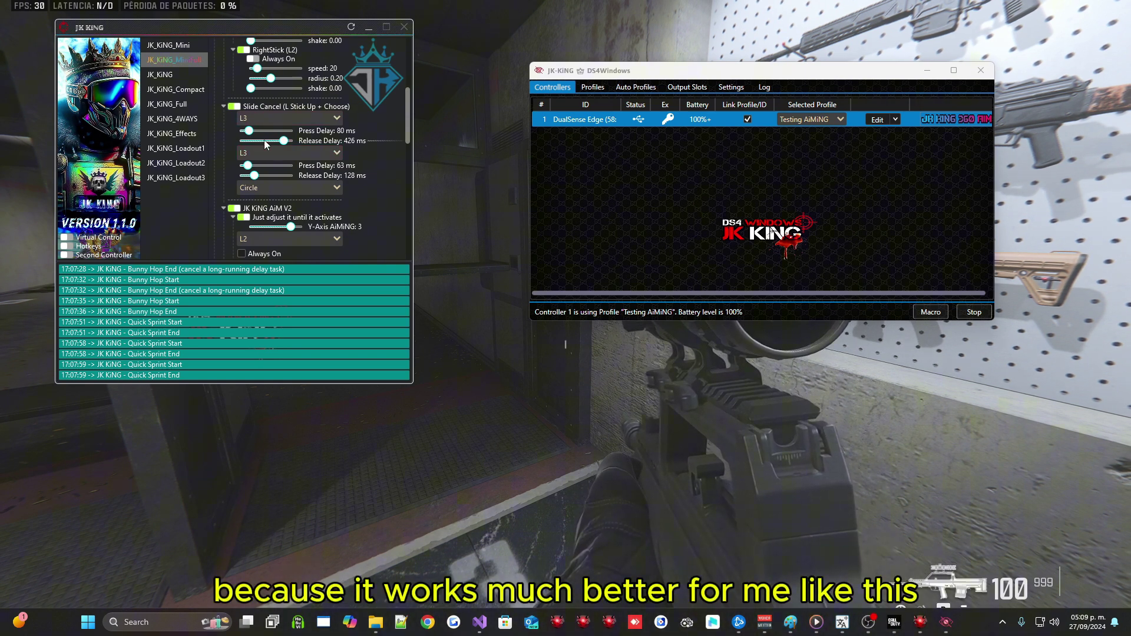
click(281, 189)
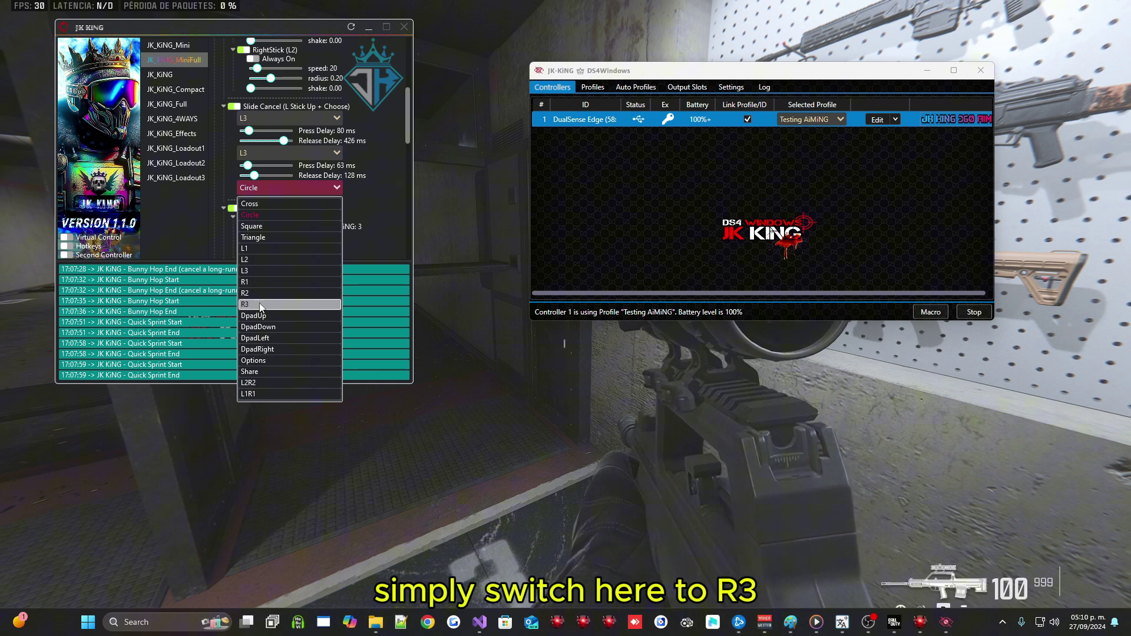
click(261, 304)
click(267, 185)
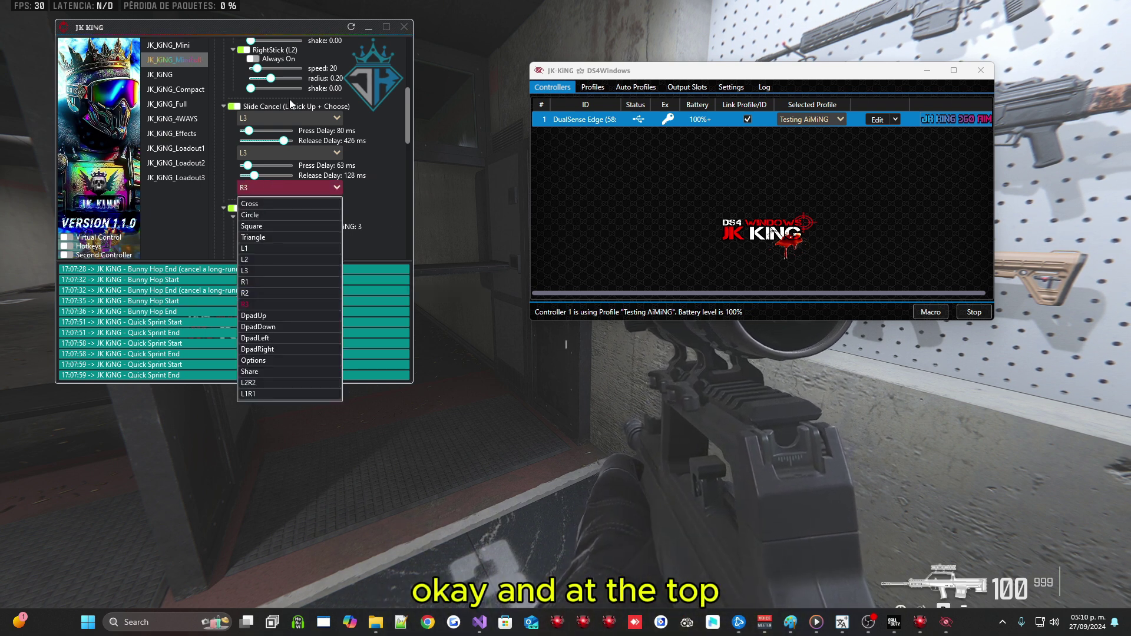
click(263, 215)
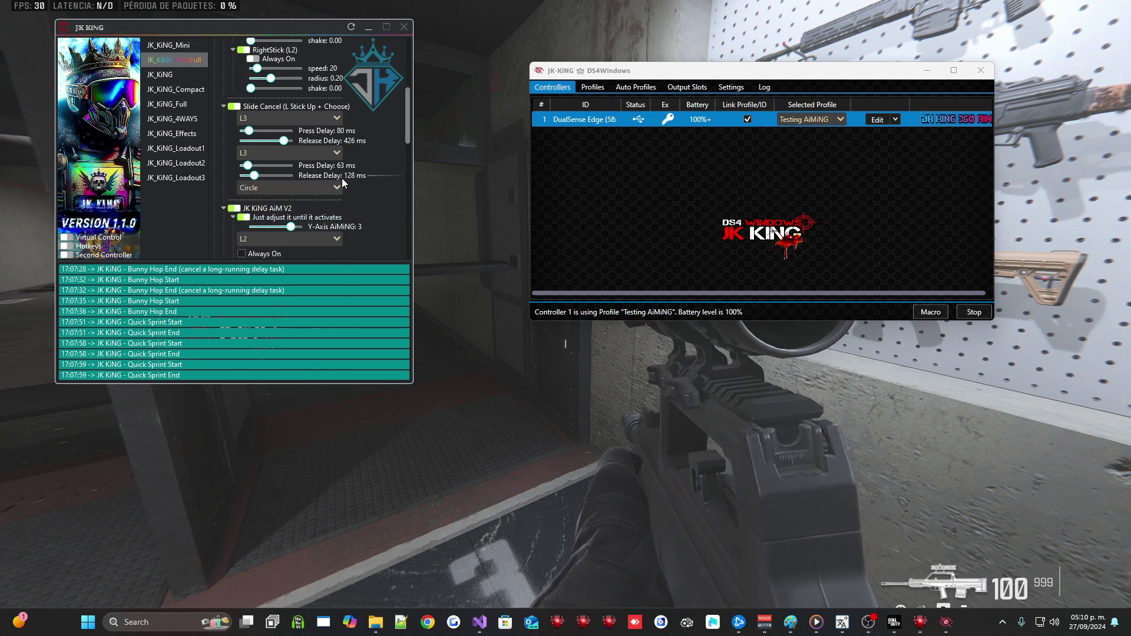
drag(406, 103, 401, 129)
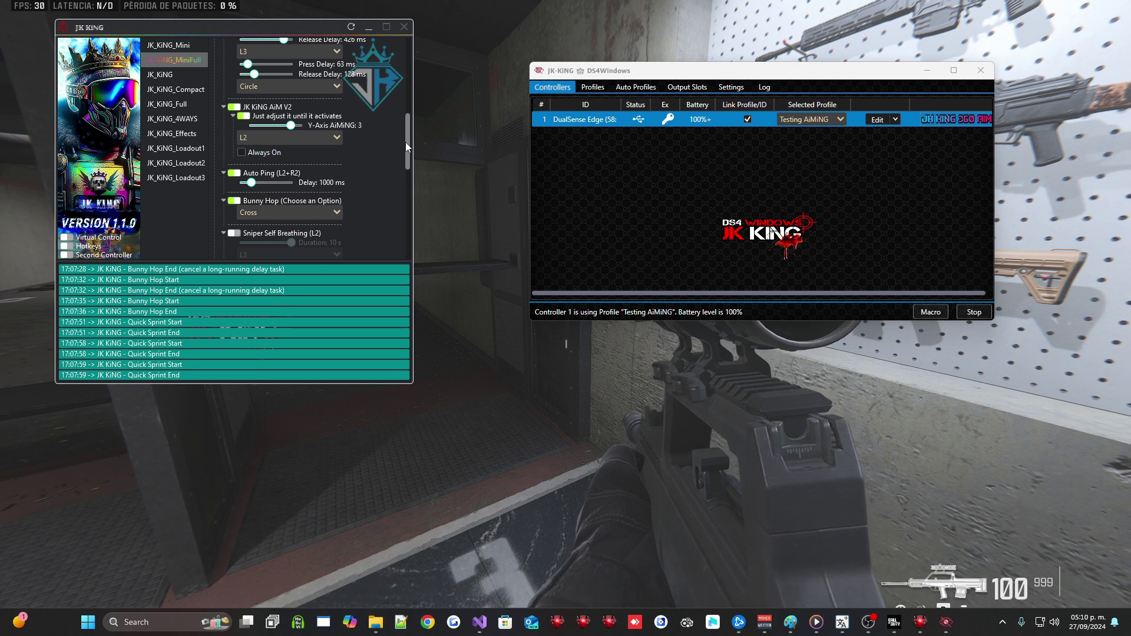
Step: Drop the Auto Ping delay to its minimum, then set it to 1004 ms
scroll(408, 155, down, 3)
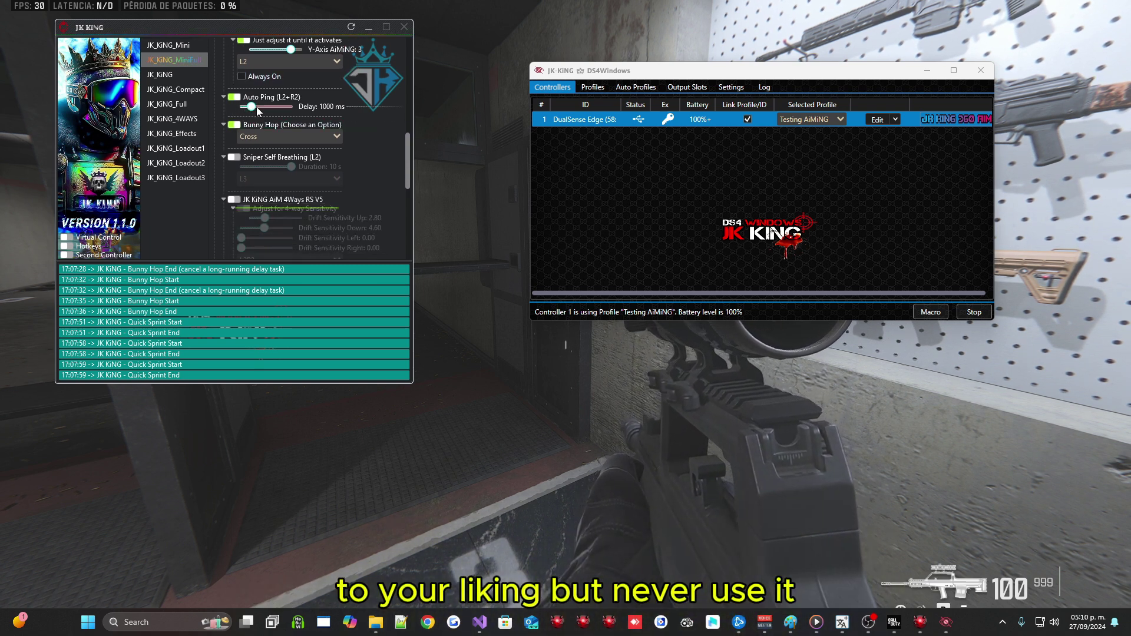
drag(255, 107, 232, 109)
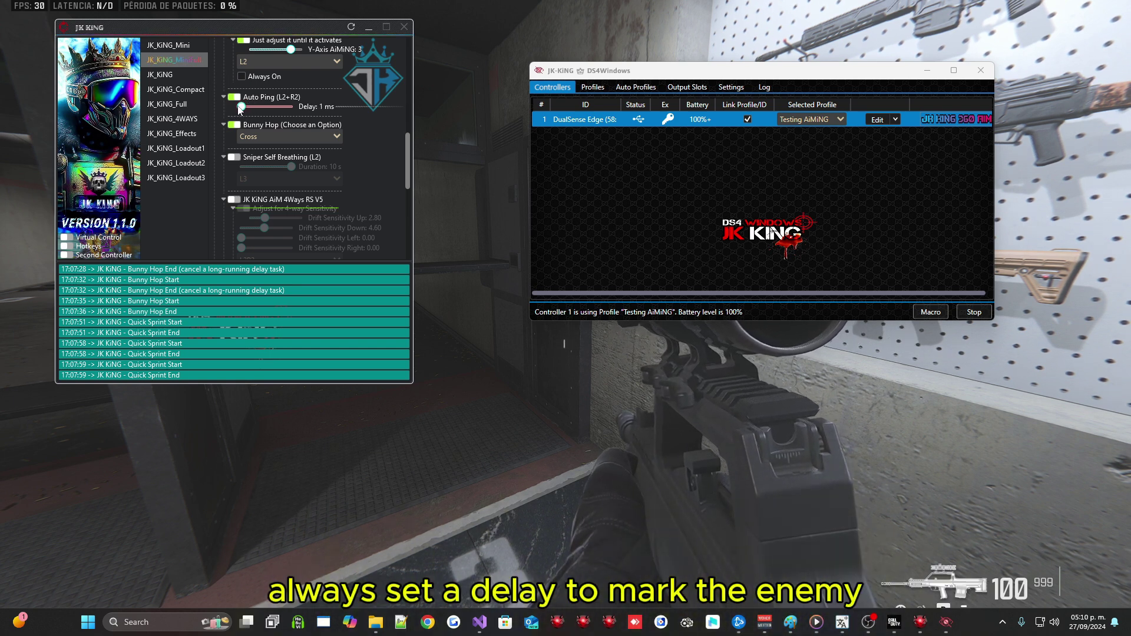
drag(251, 107, 252, 108)
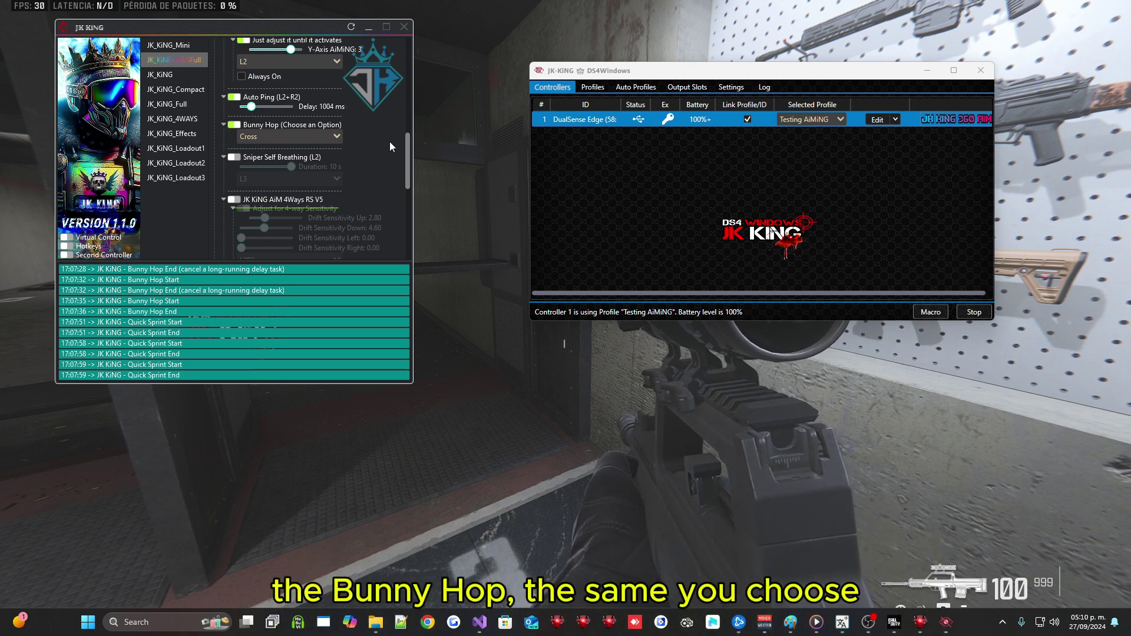
Step: Switch the Bunny Hop button to L1, then back to Cross
click(290, 136)
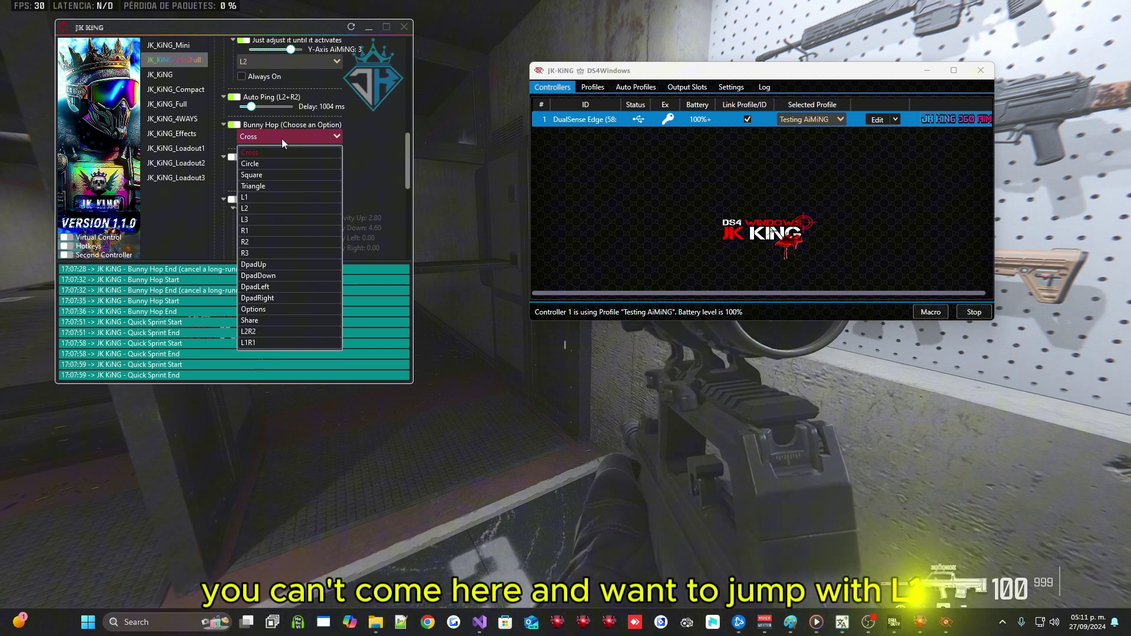
click(259, 197)
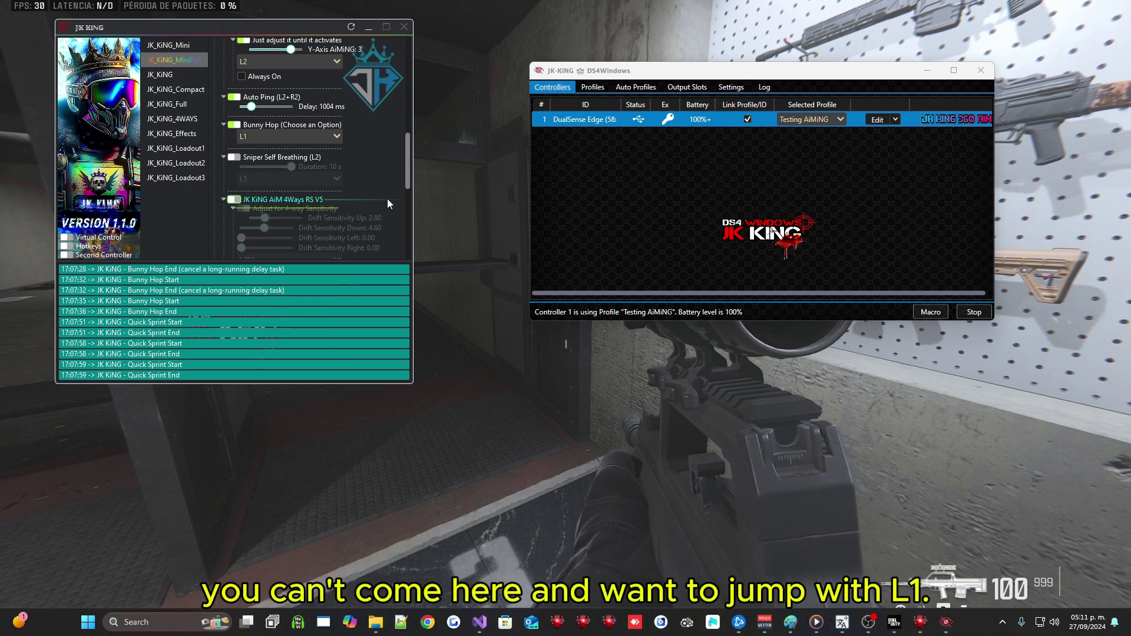
click(259, 137)
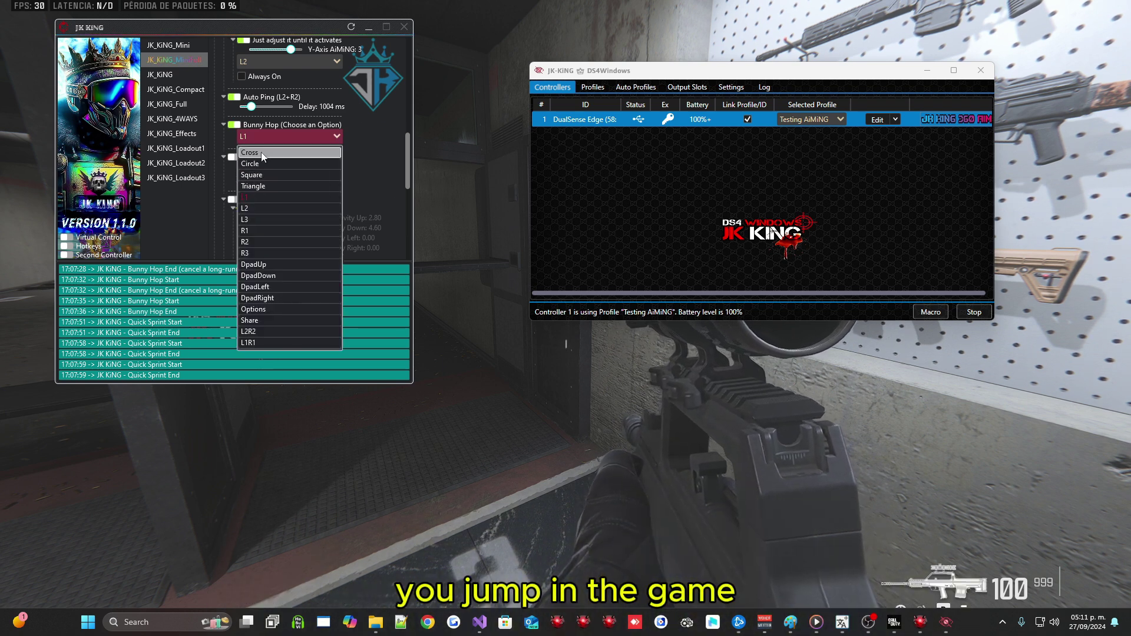
click(261, 154)
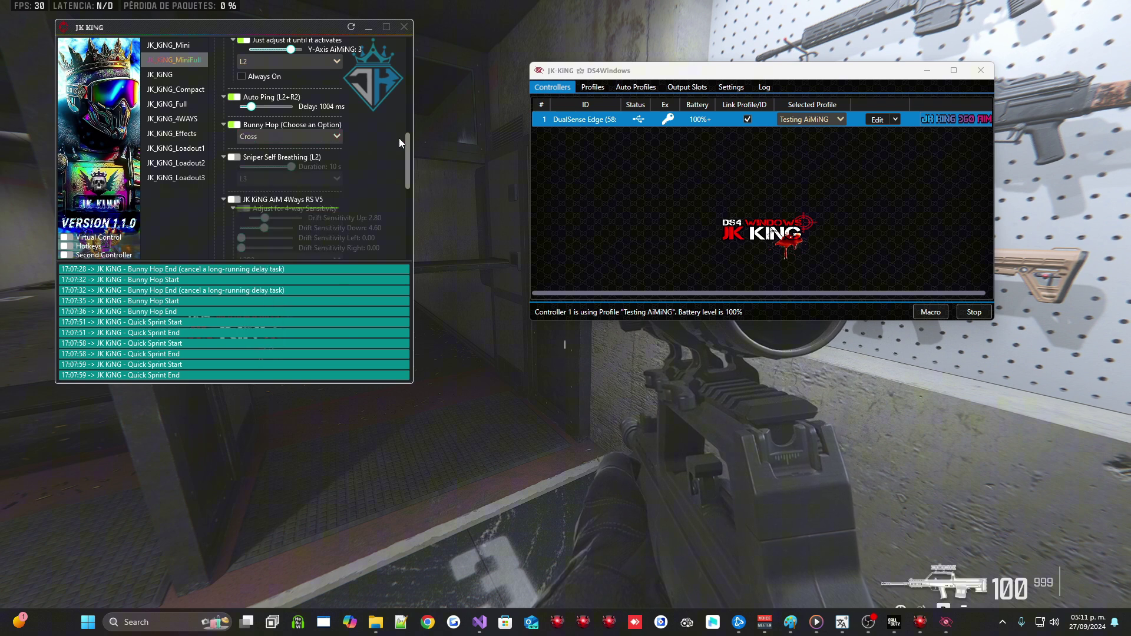
Step: Enable Sniper Self Breathing (L2) with L3 as its button, then scroll through the remaining options
scroll(408, 152, down, 3)
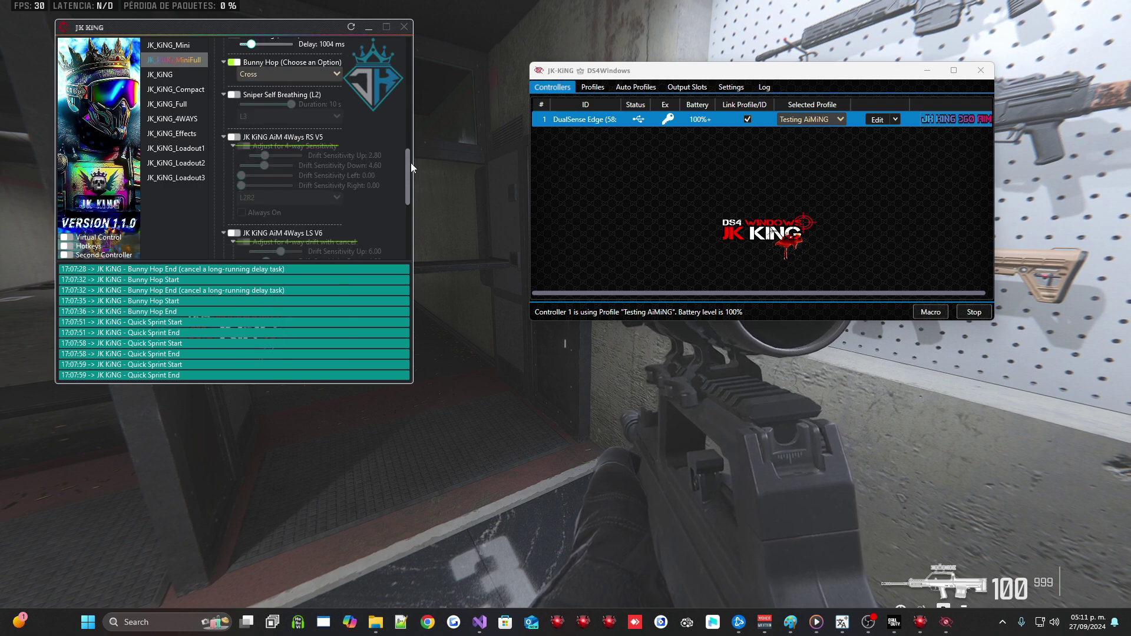
click(237, 97)
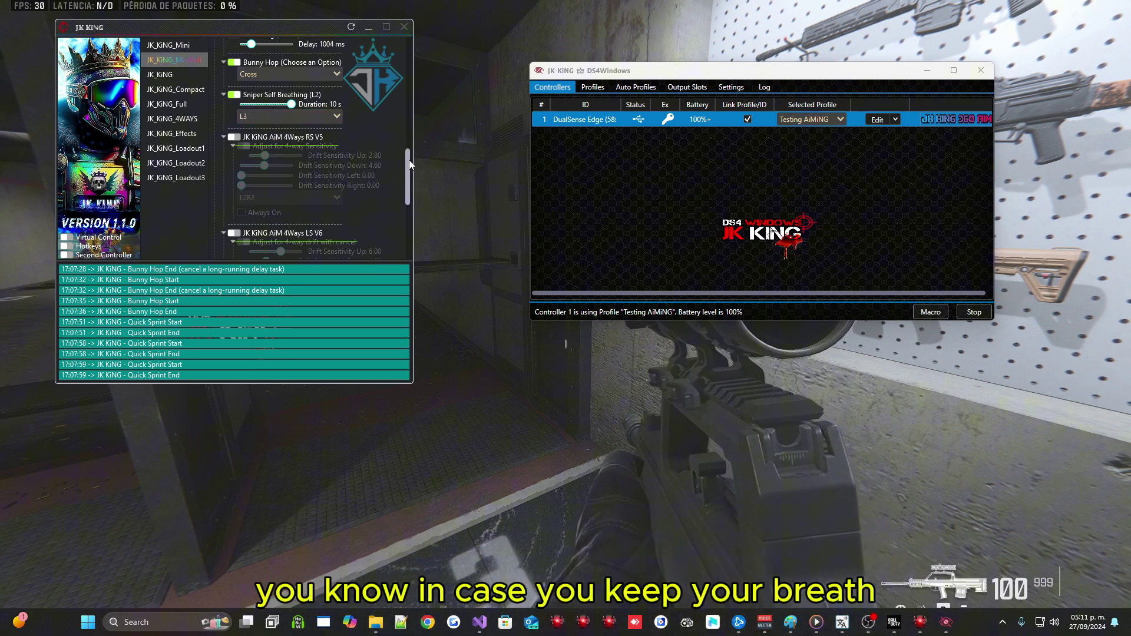
click(297, 117)
click(296, 118)
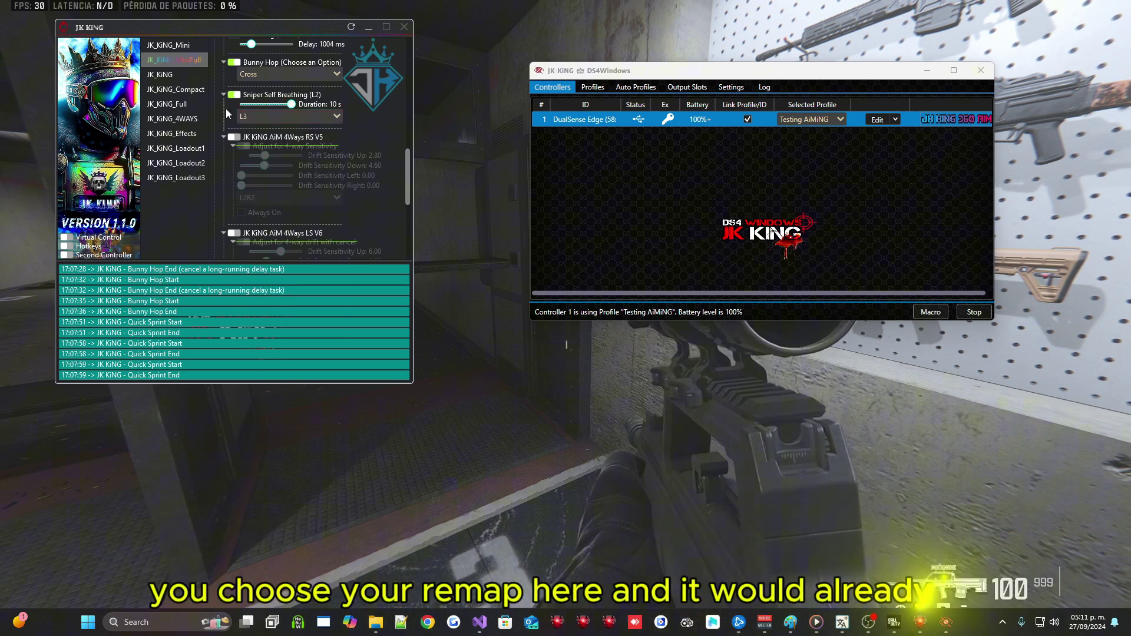
mouse_move(406, 166)
mouse_down()
mouse_move(406, 216)
mouse_move(401, 61)
mouse_move(415, 204)
mouse_move(413, 165)
mouse_up()
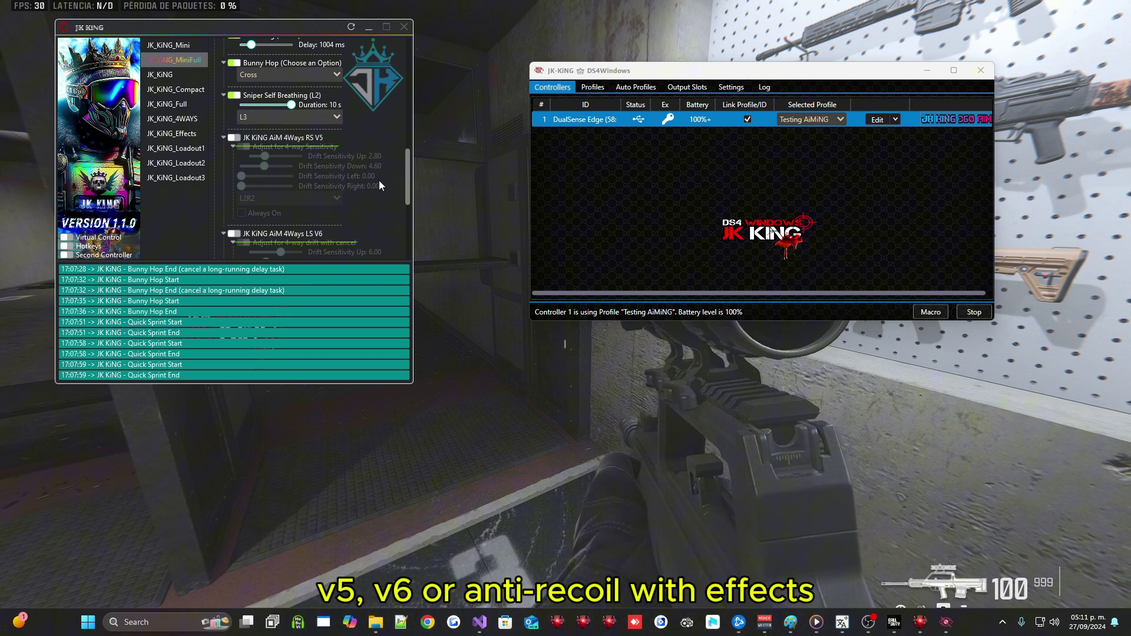
drag(408, 172, 408, 238)
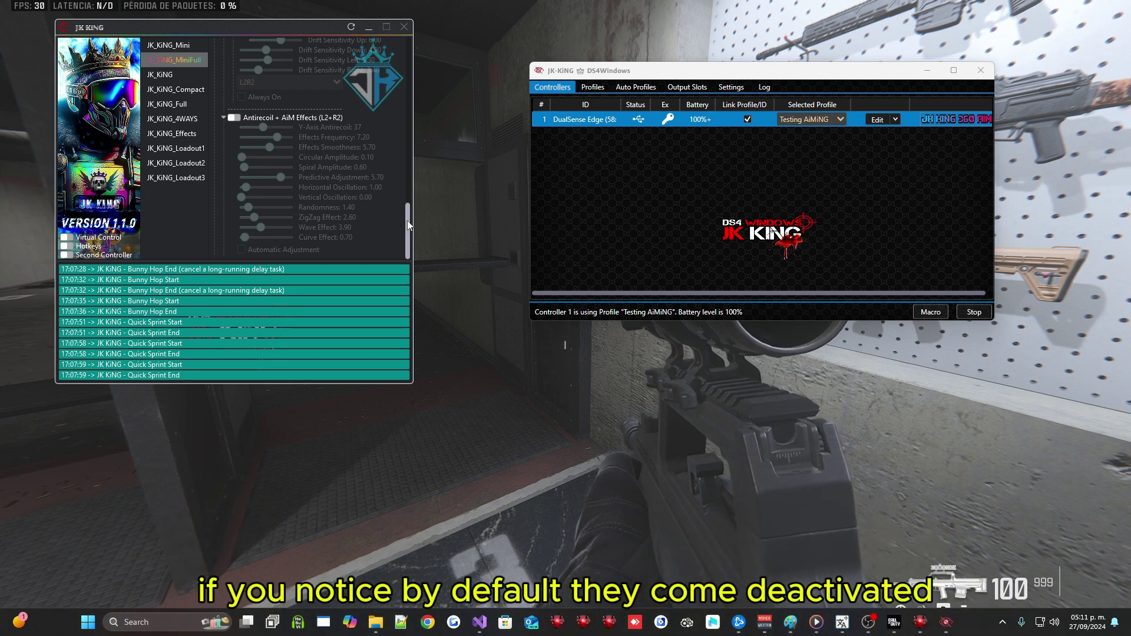
drag(408, 220, 402, 75)
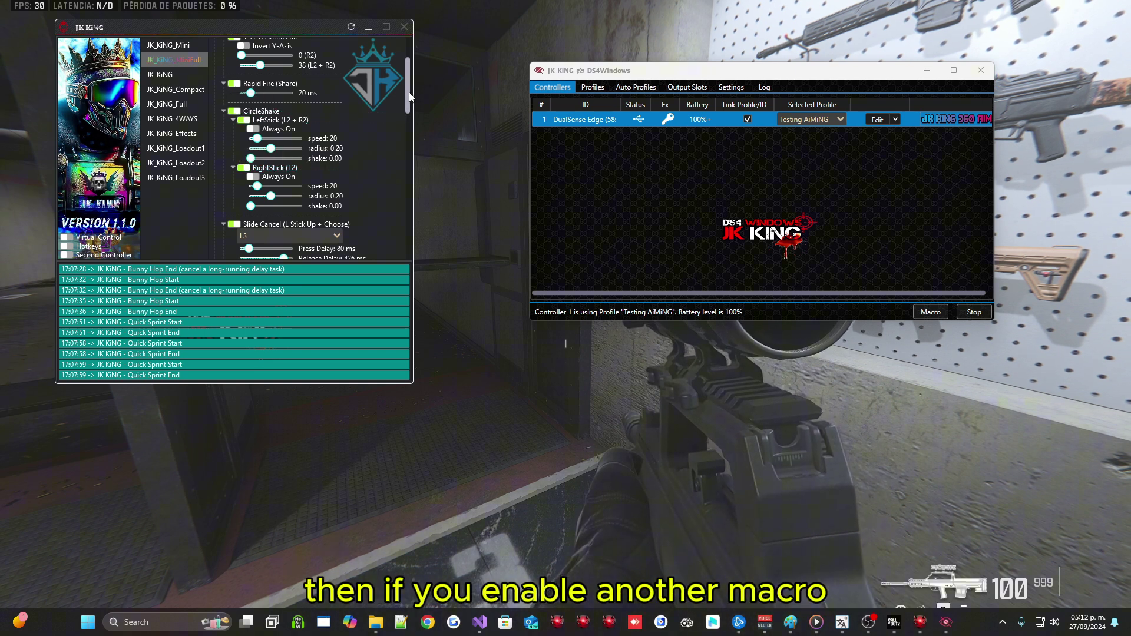
drag(411, 91, 395, 200)
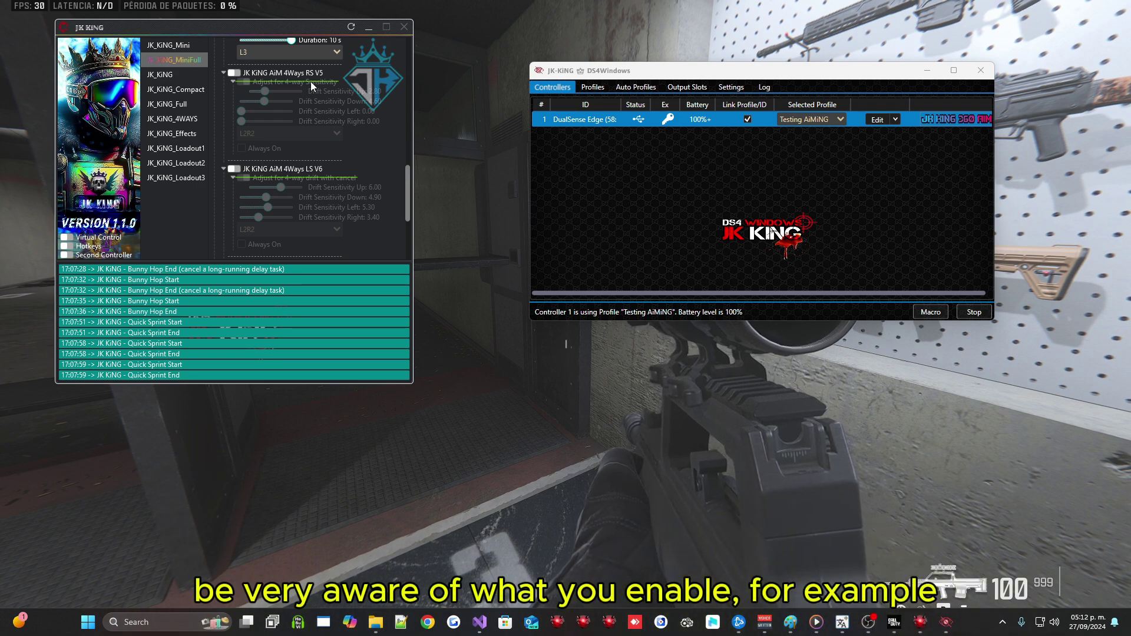
Step: Enable JK KiNG AiM 4Ways RS V5 with 4-way sensitivity adjustment off, then scroll to Antirecoil + AiM Effects
click(234, 74)
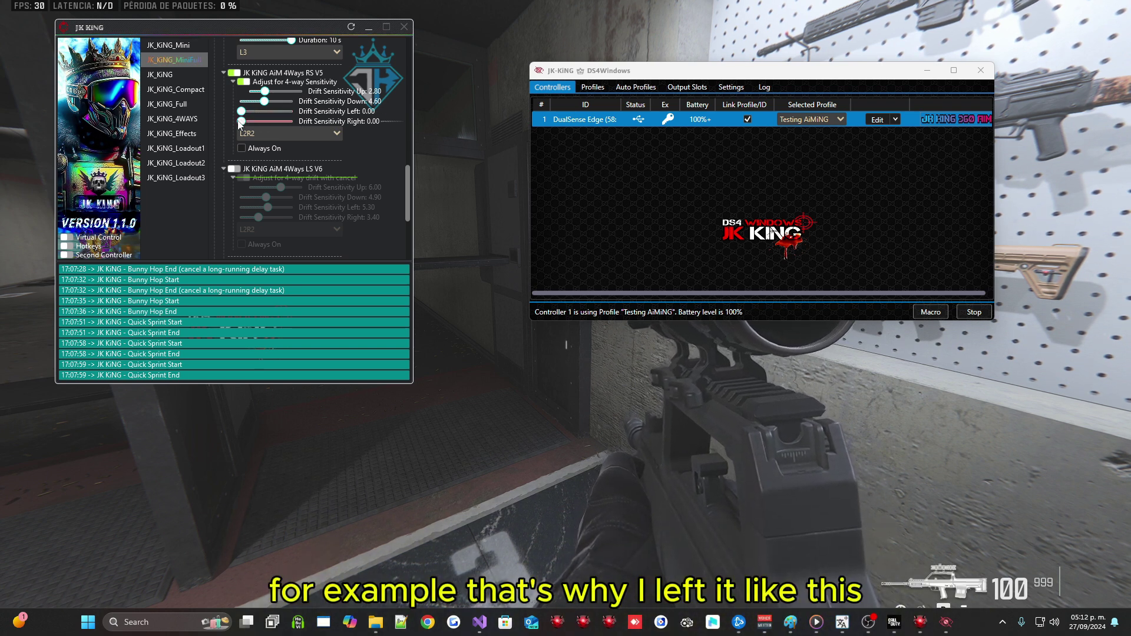
click(240, 86)
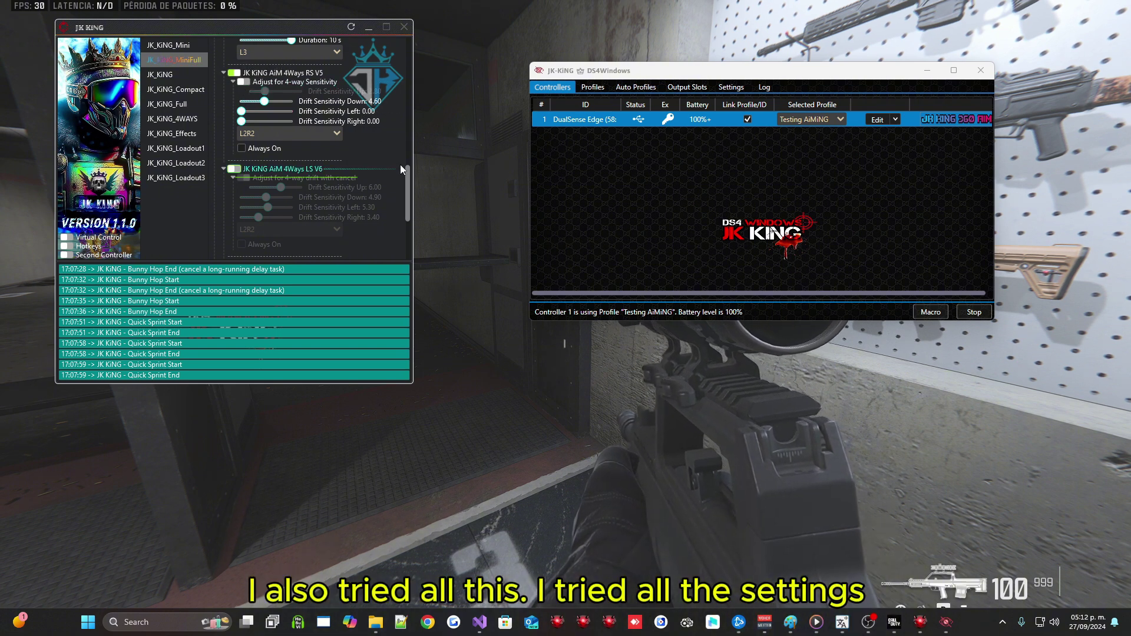
mouse_move(408, 172)
mouse_down()
mouse_move(408, 211)
mouse_move(407, 165)
mouse_up()
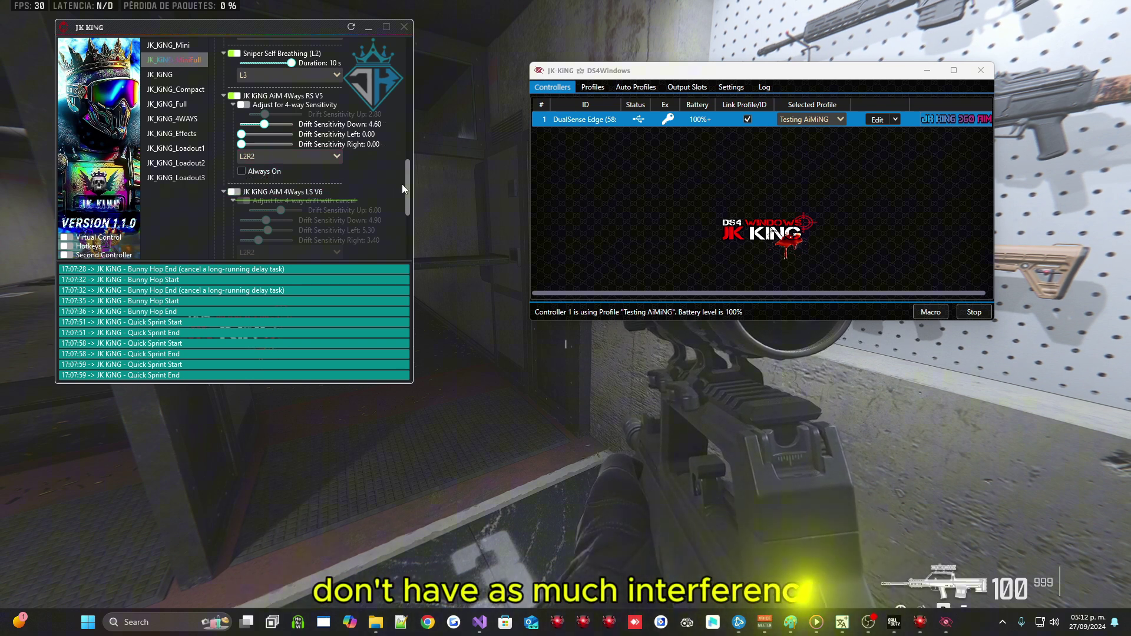
drag(405, 182, 405, 233)
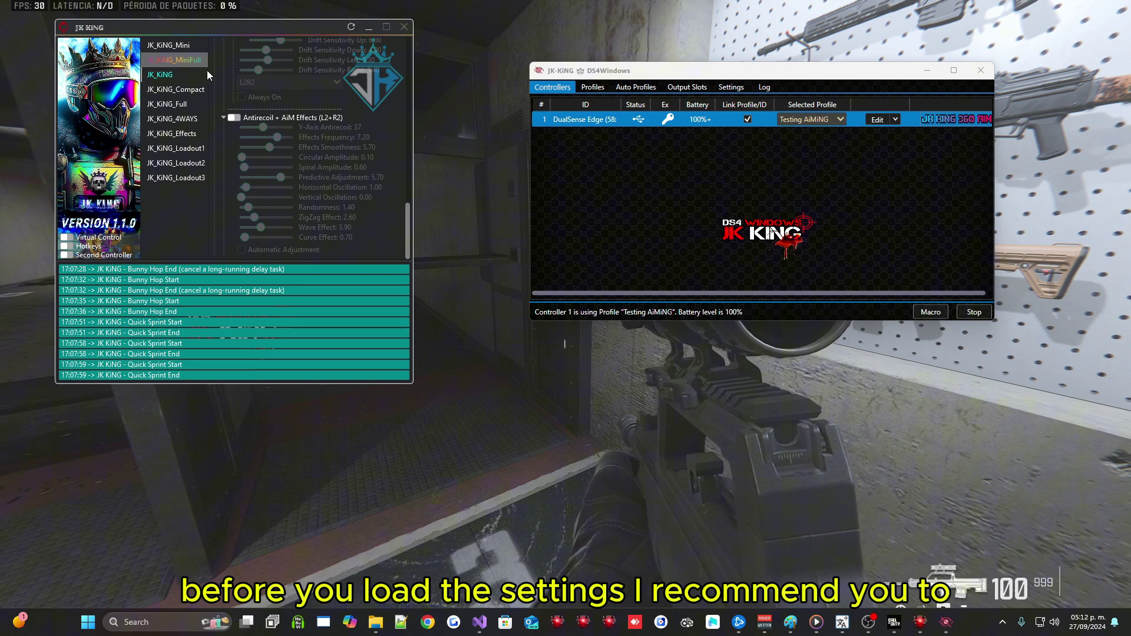
drag(408, 222, 425, 66)
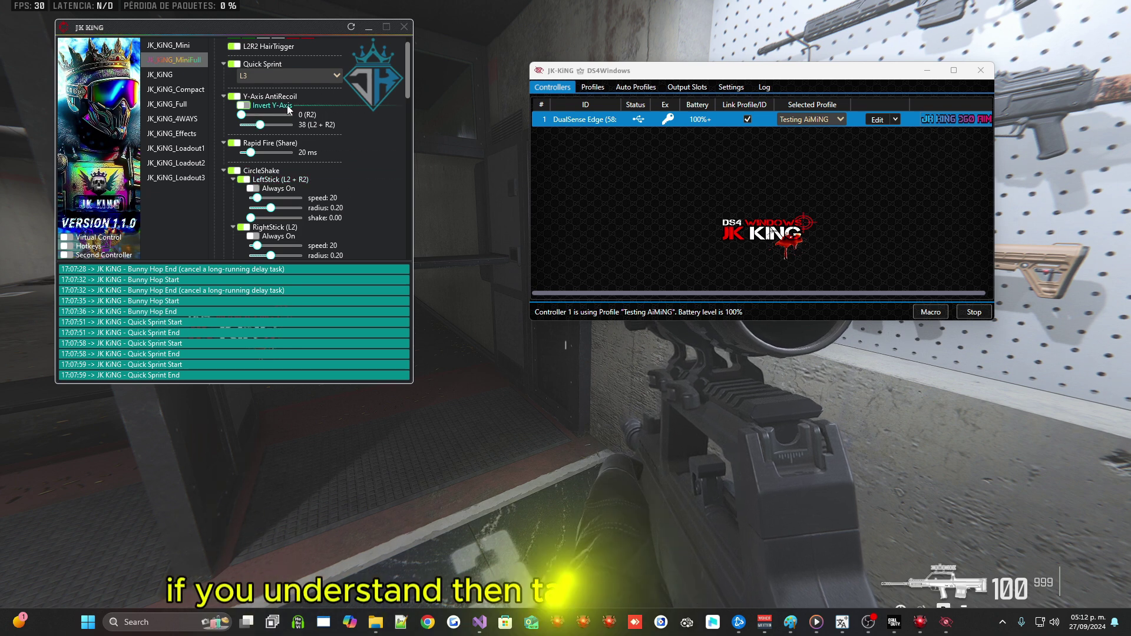
drag(406, 57, 389, 235)
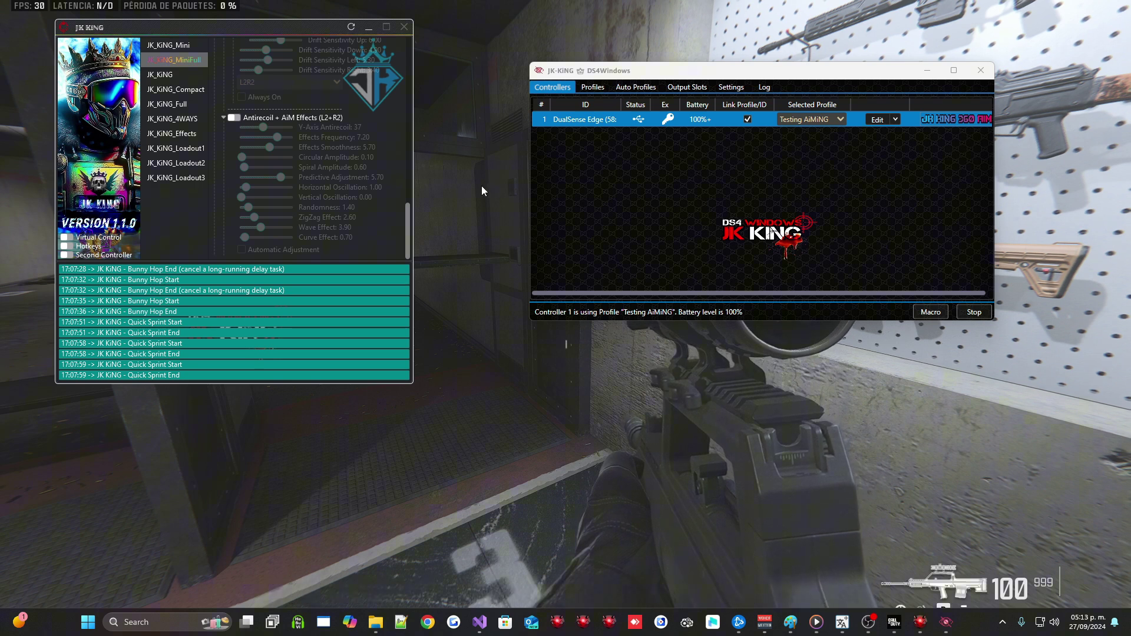
drag(405, 230, 408, 65)
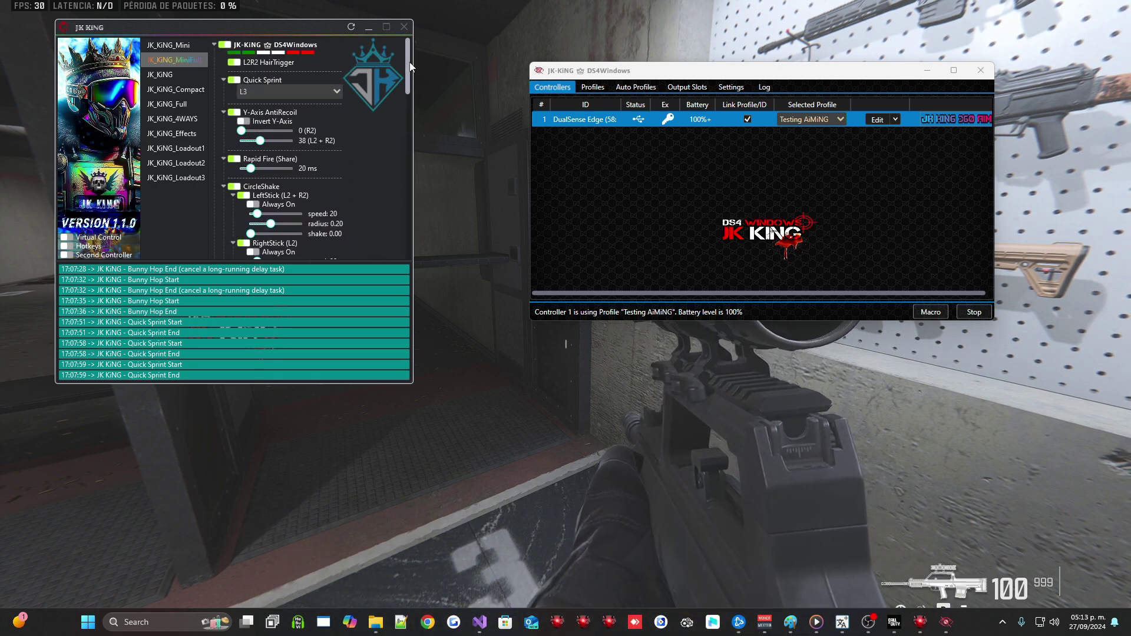
Step: Minimize JK KiNG, move DS4Windows over the game, and browse Selected Profile options, keeping Testing AiMiNG
click(368, 28)
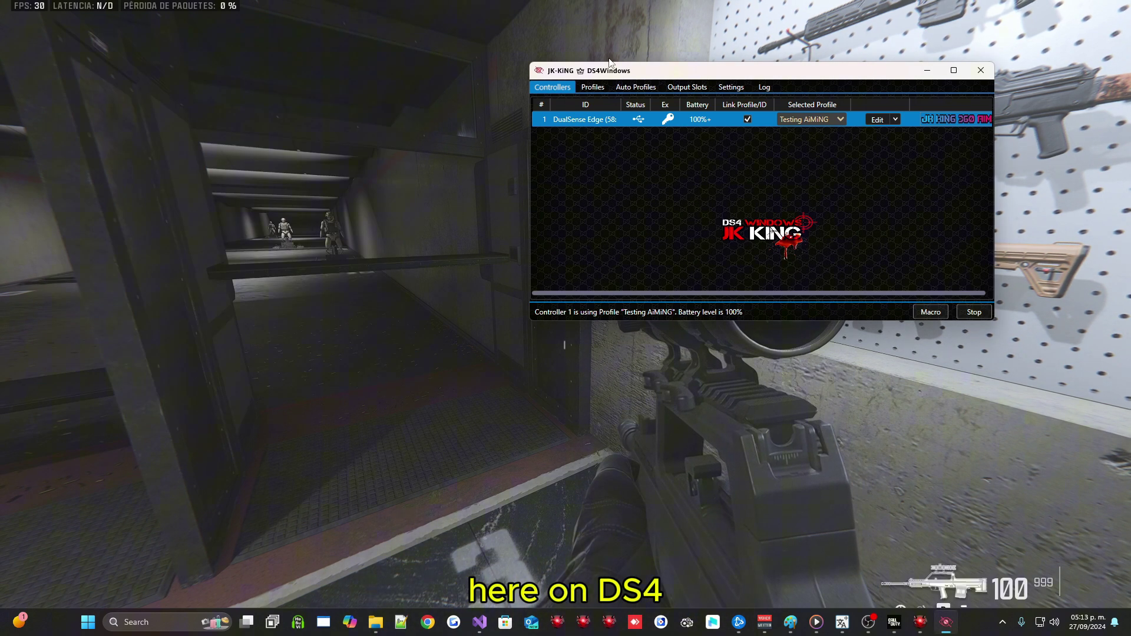
drag(664, 76, 489, 97)
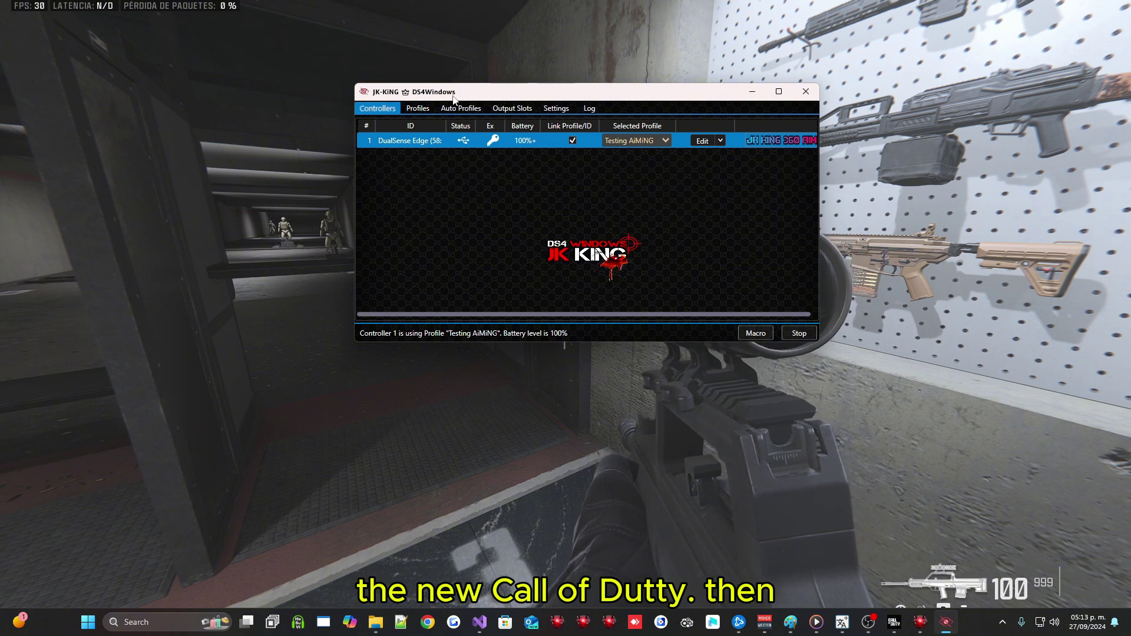
click(638, 143)
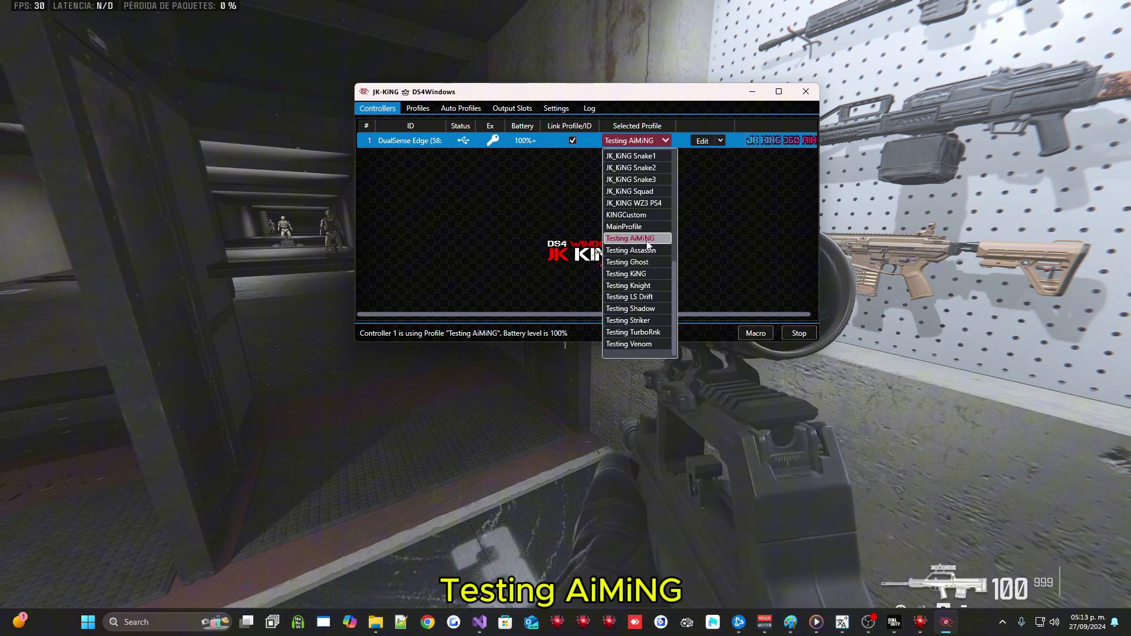
click(758, 245)
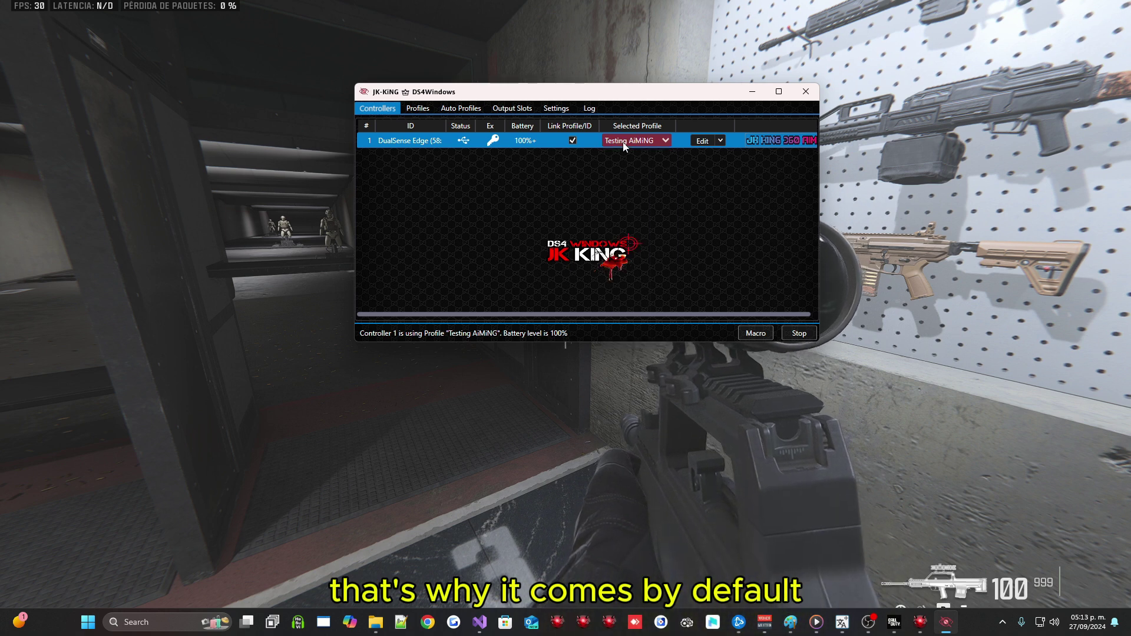
click(656, 144)
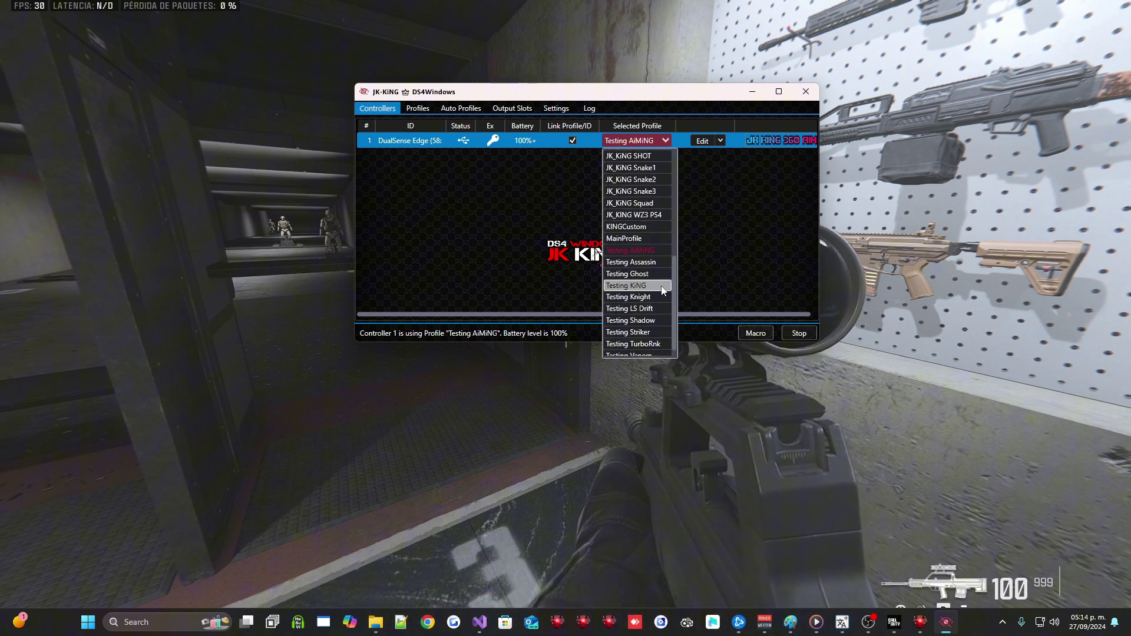
scroll(656, 317, down, 1)
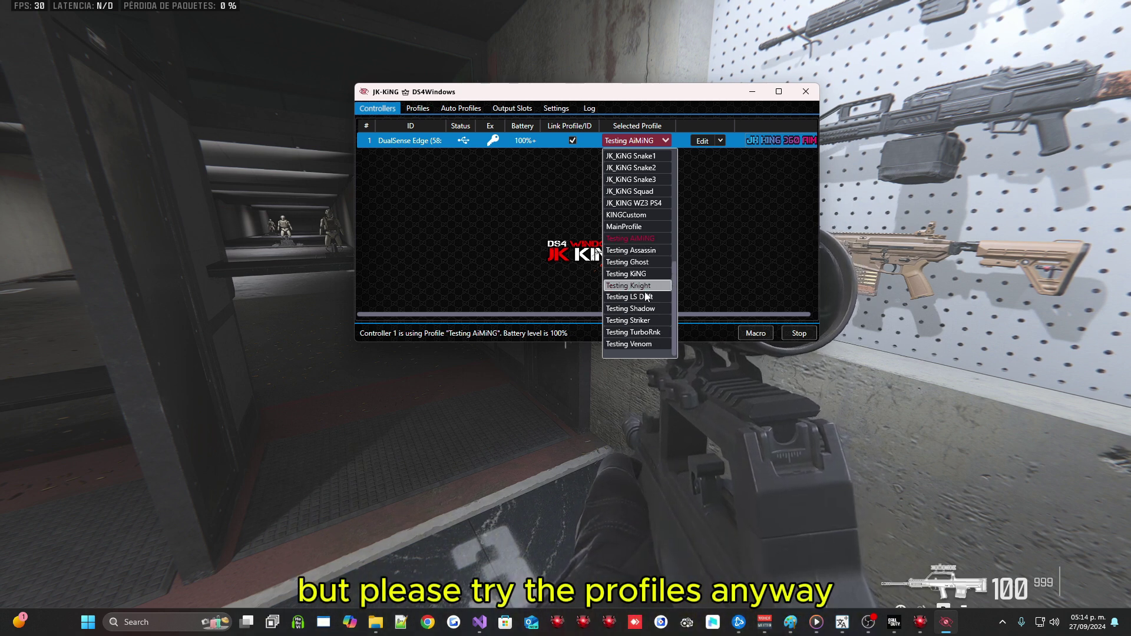
click(786, 241)
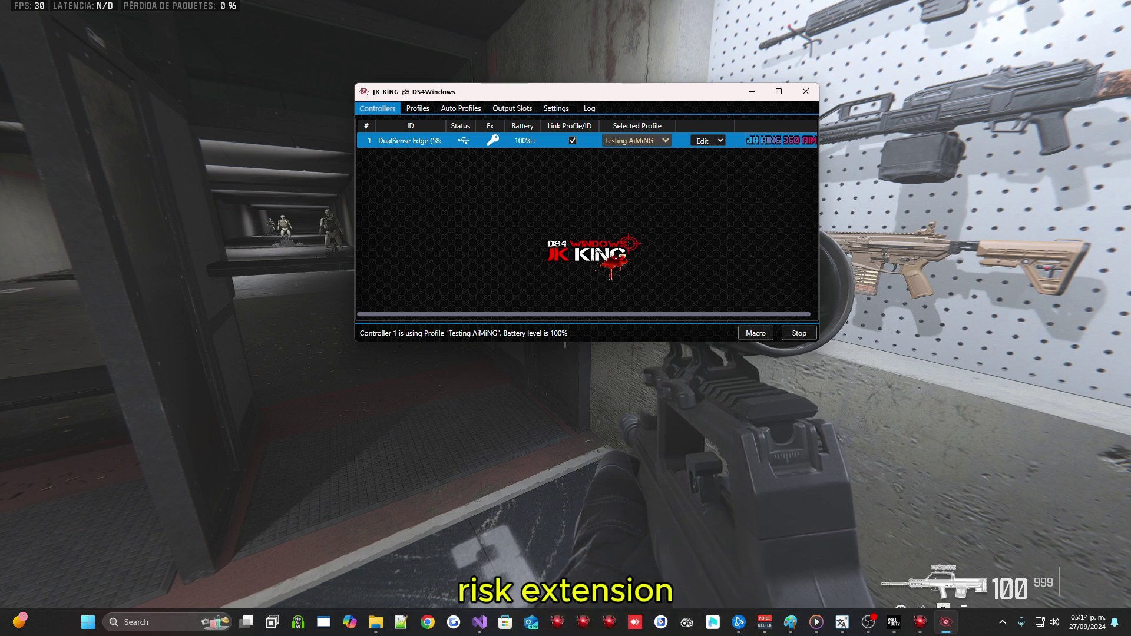
Step: Launch KING 360 MACRO RISK from the loader, accept its warning, run it, and minimize the loader
click(946, 622)
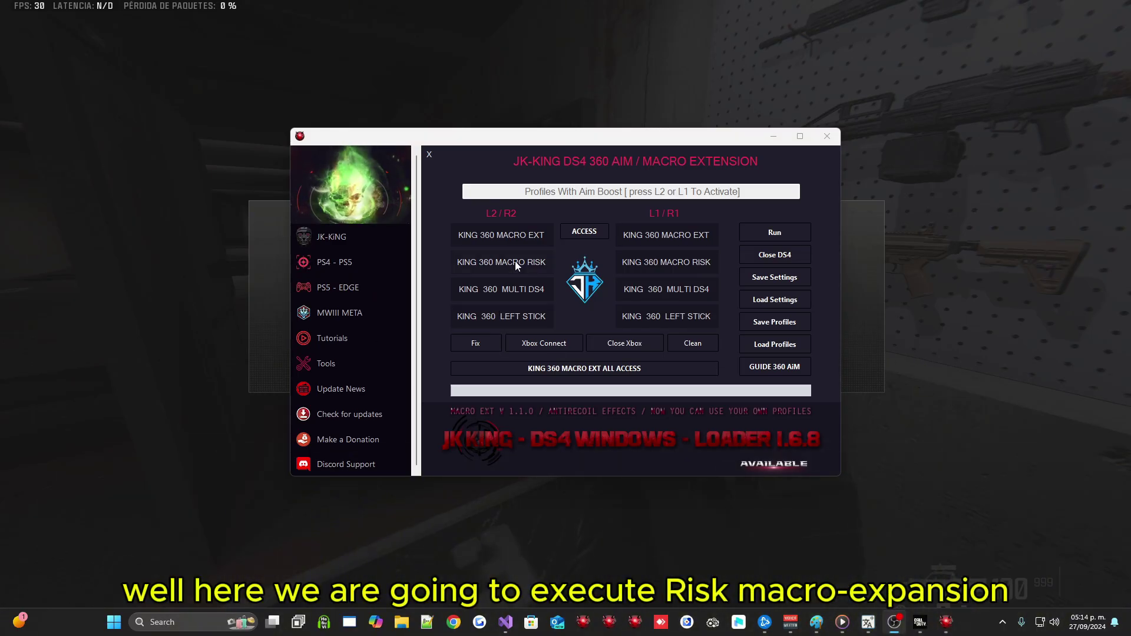
click(523, 266)
click(620, 349)
click(758, 233)
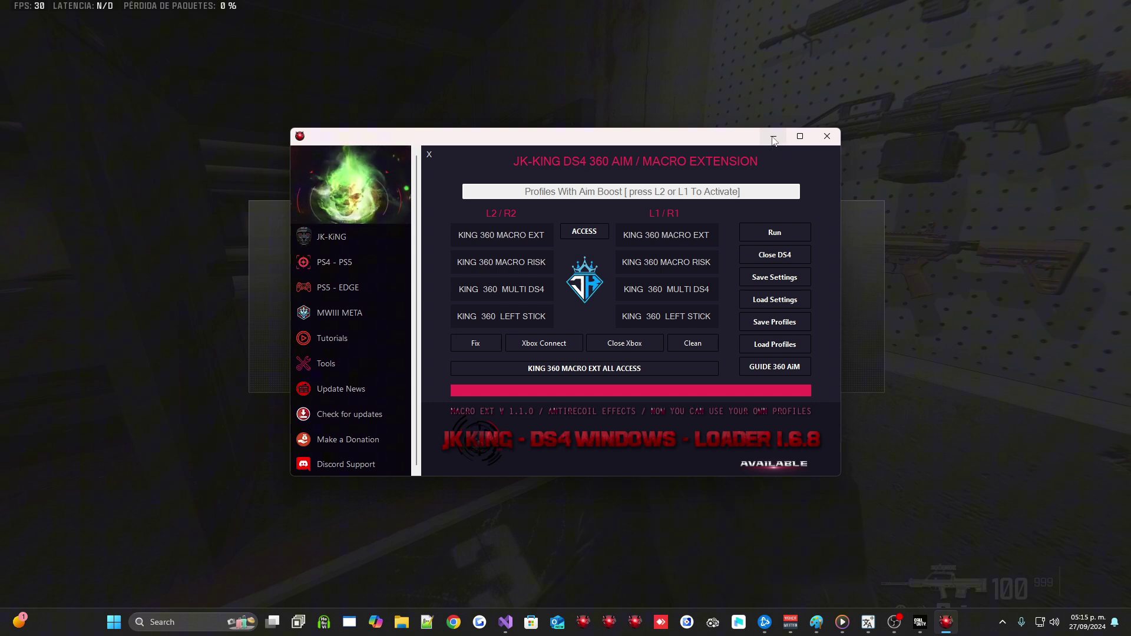
click(773, 139)
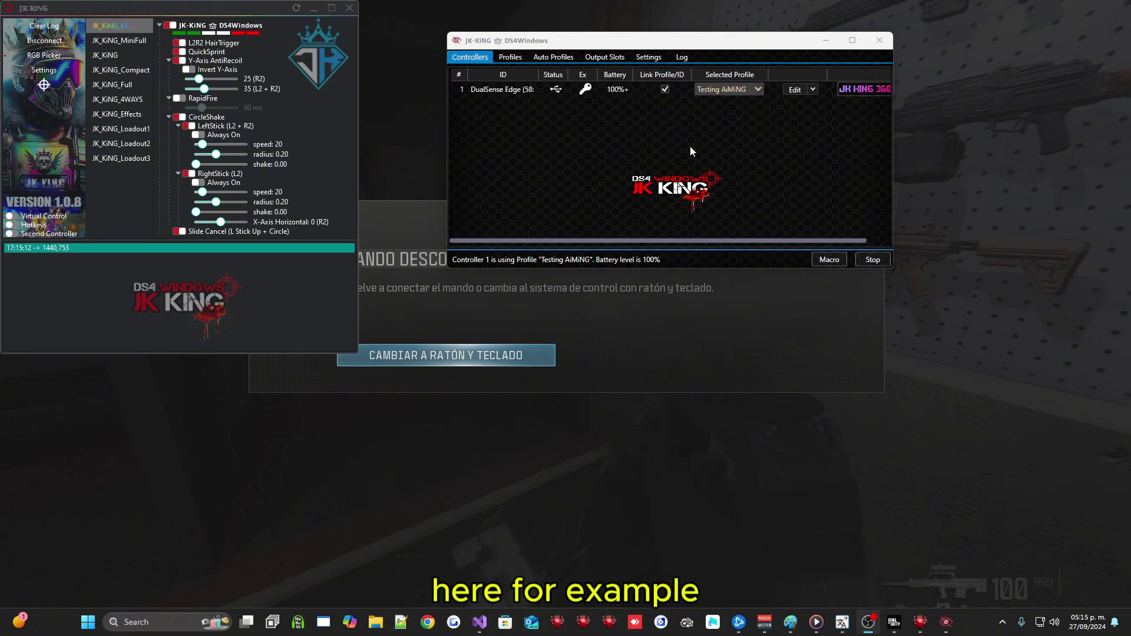
Step: Drag the crosshair finder onto the Call of Duty HQ game view to target its window
click(403, 101)
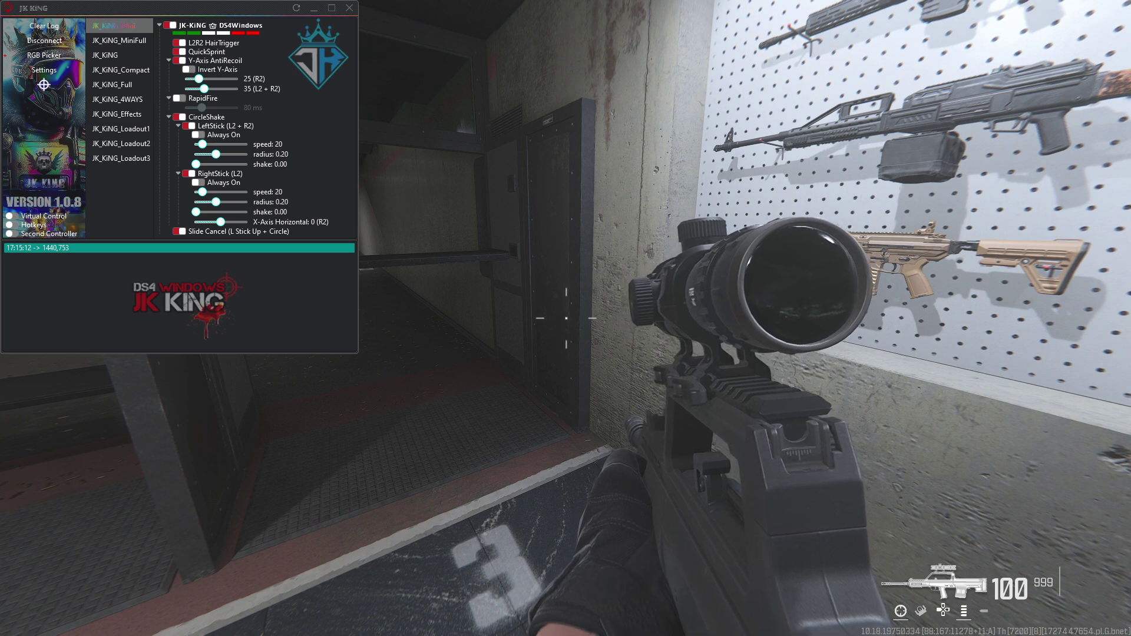
key(super)
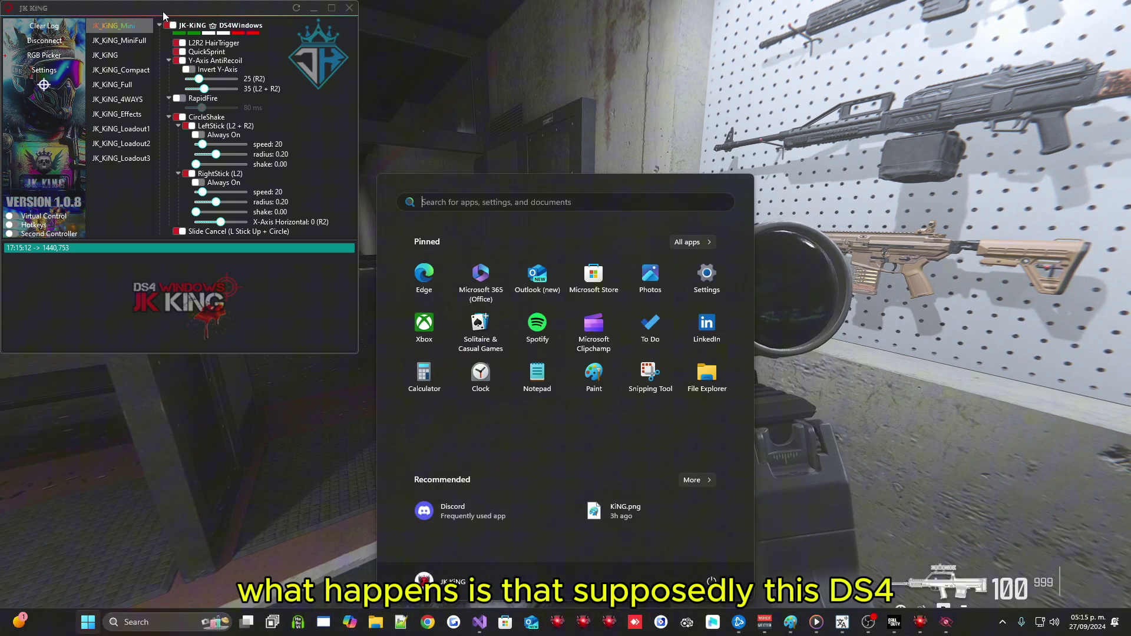
click(172, 25)
click(482, 338)
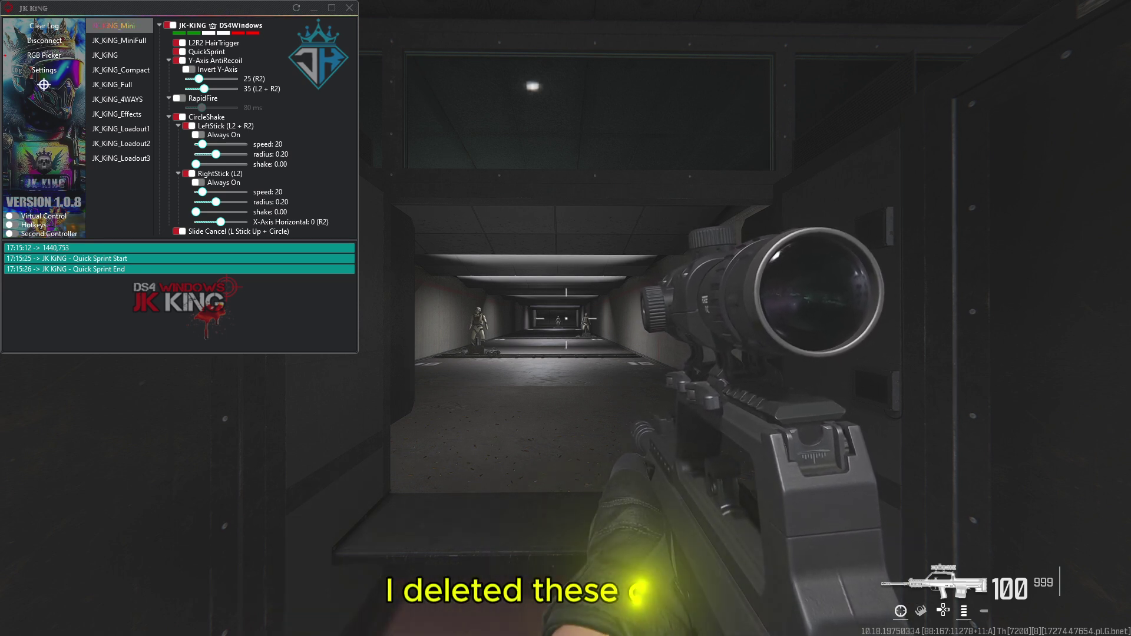
key(super)
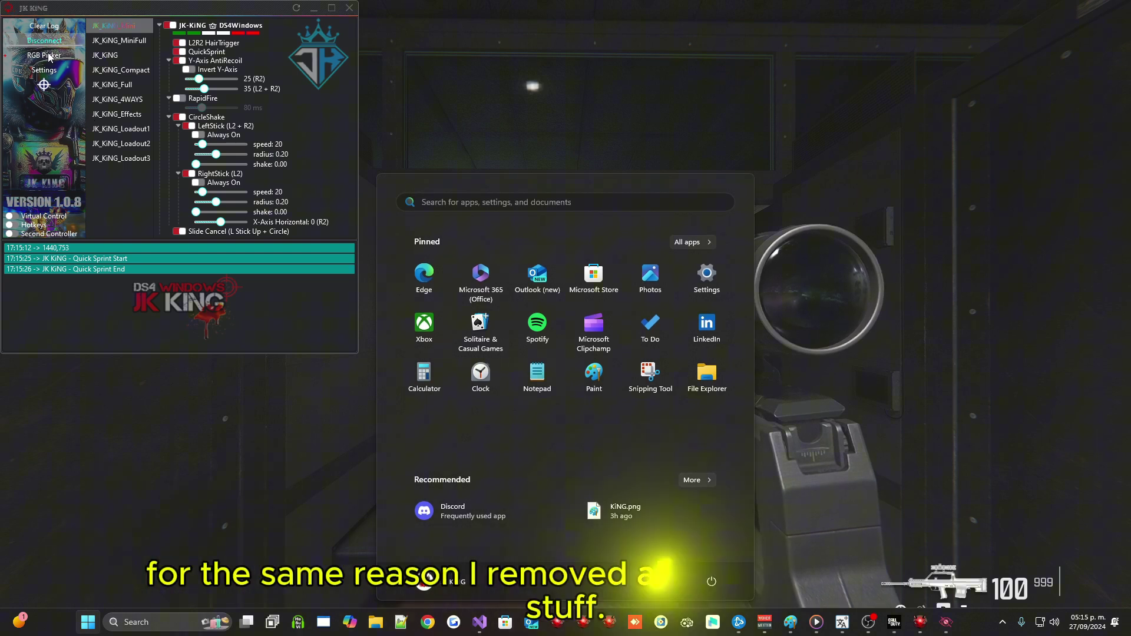
key(super)
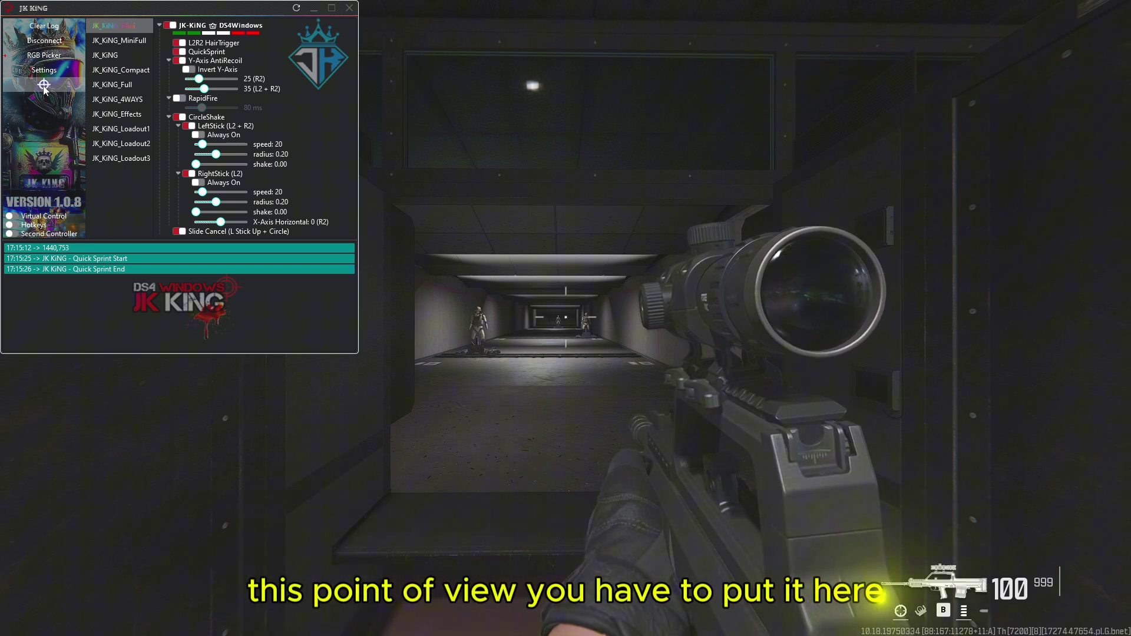
drag(44, 87, 882, 108)
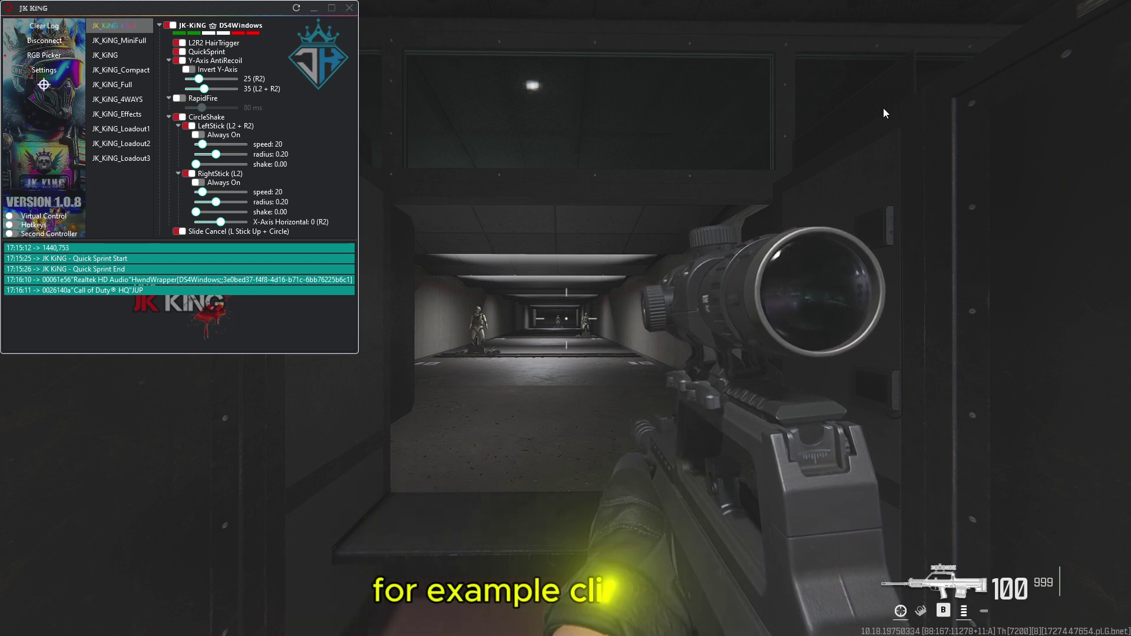
Step: Snapshot the game with RGB Picker, try a region selection, and save it as _uPixelPicker.png
click(44, 57)
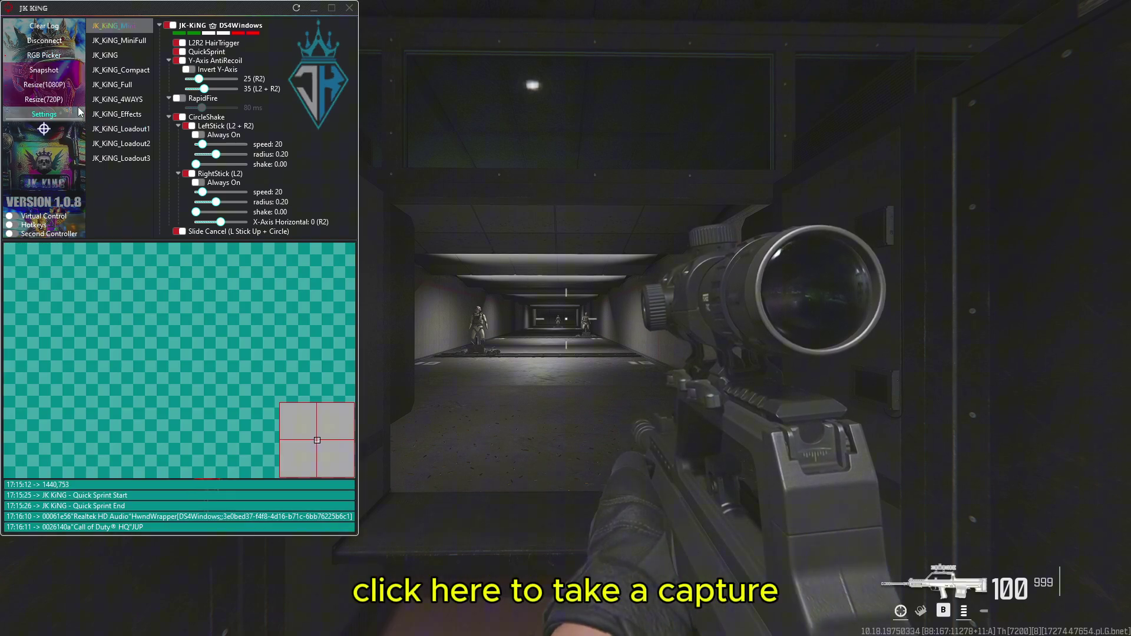
click(45, 71)
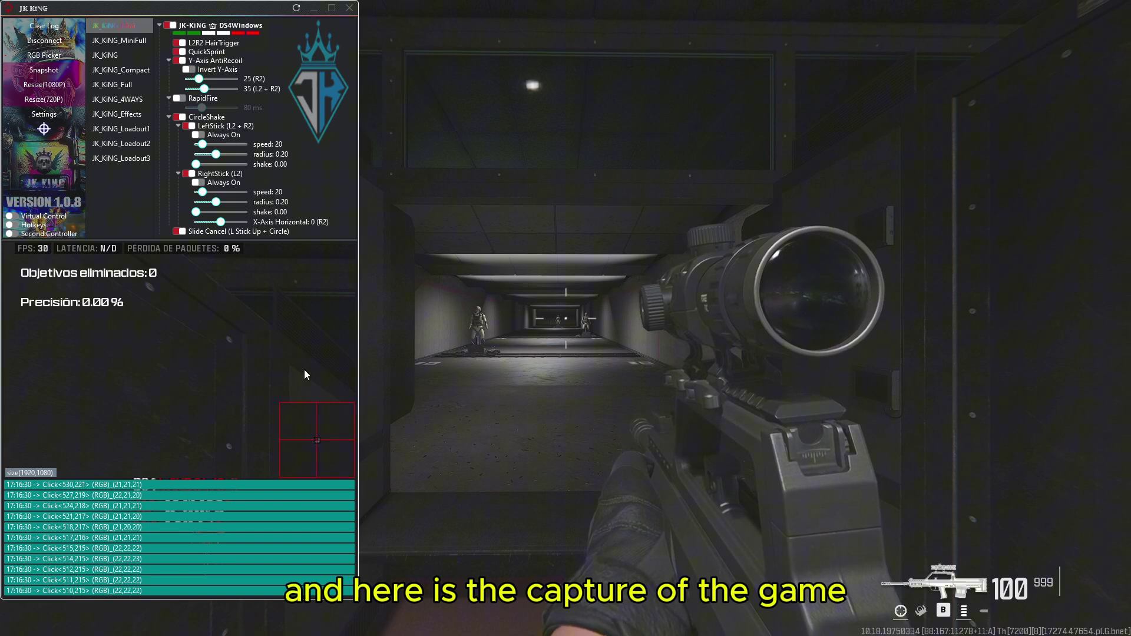
click(267, 364)
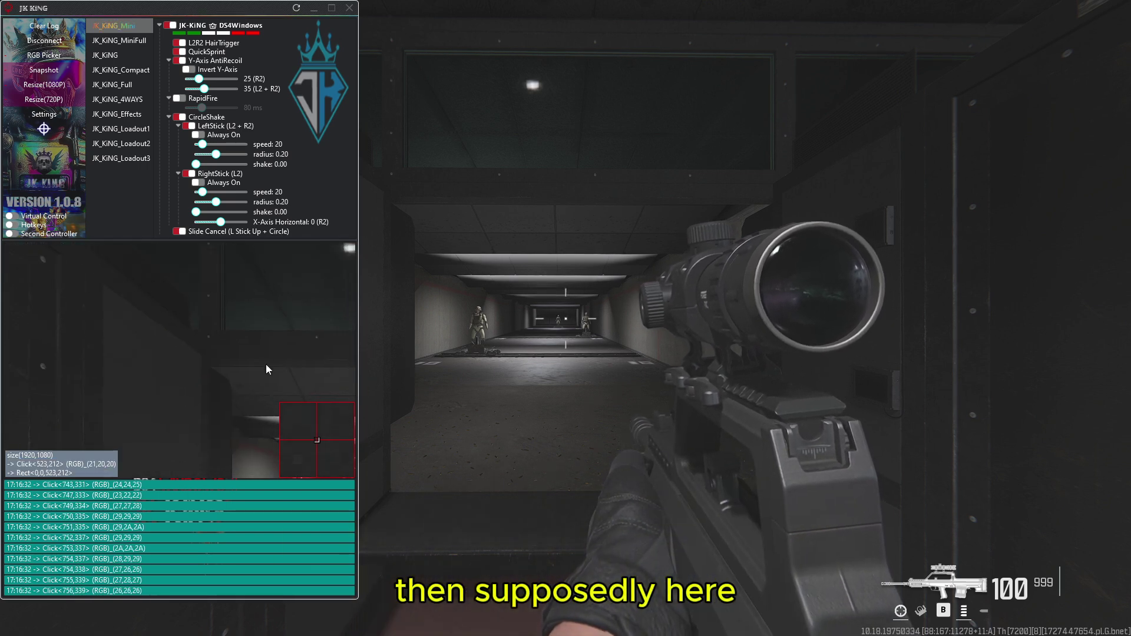
drag(238, 365, 158, 318)
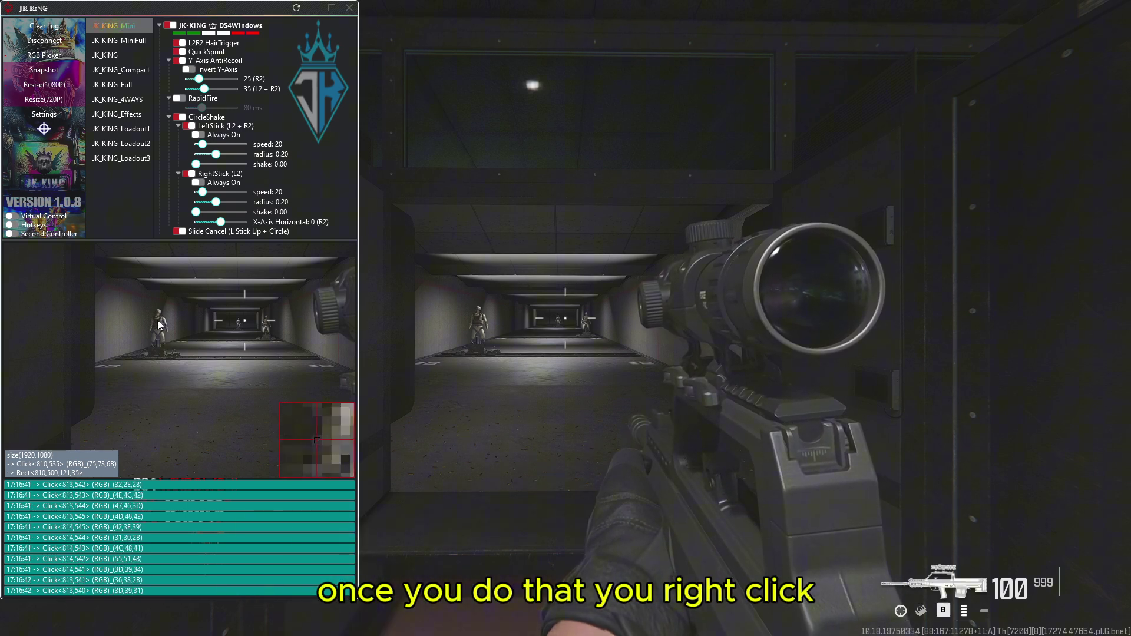
right_click(103, 281)
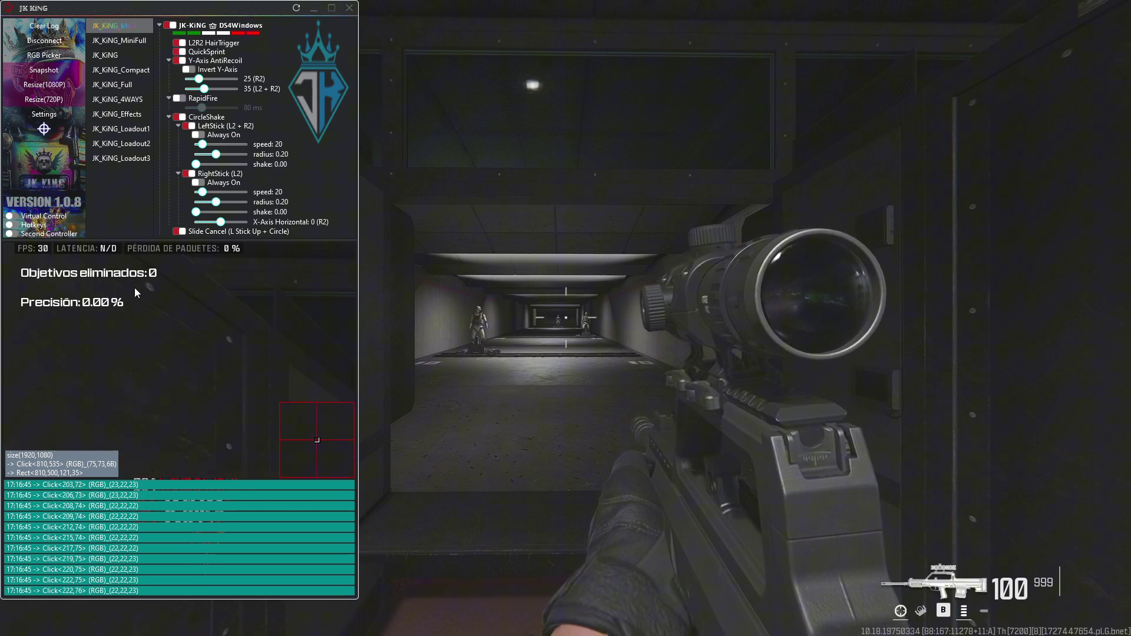
click(45, 326)
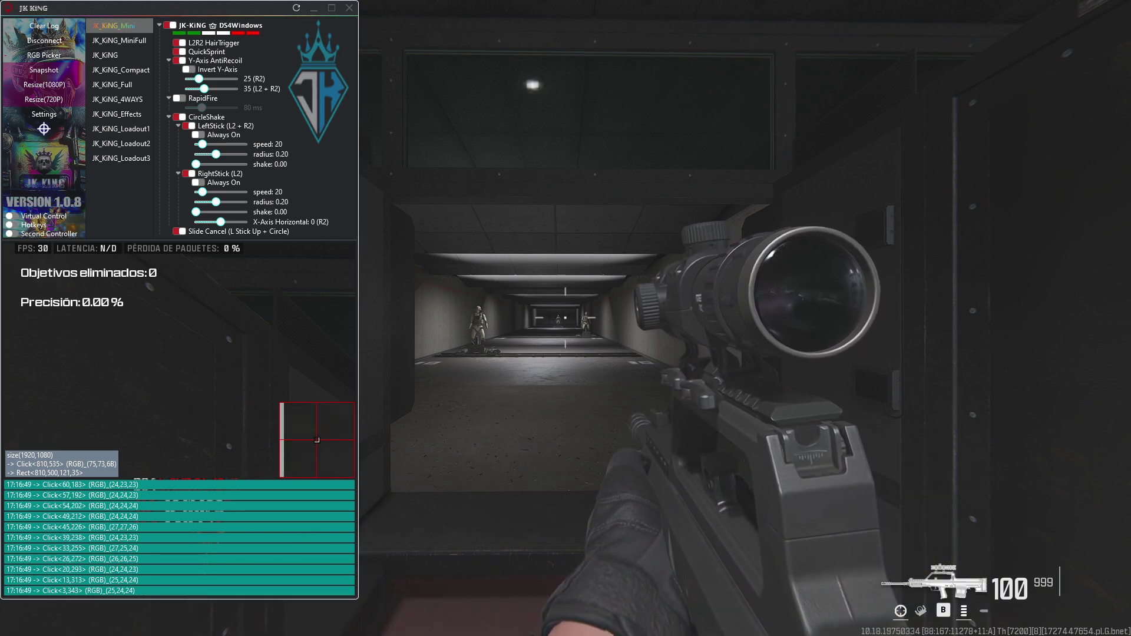
Step: Paste _uPixelPicker.png into the UPDATE LOADER 1.6.8 folder in File Explorer
key(alt+Tab)
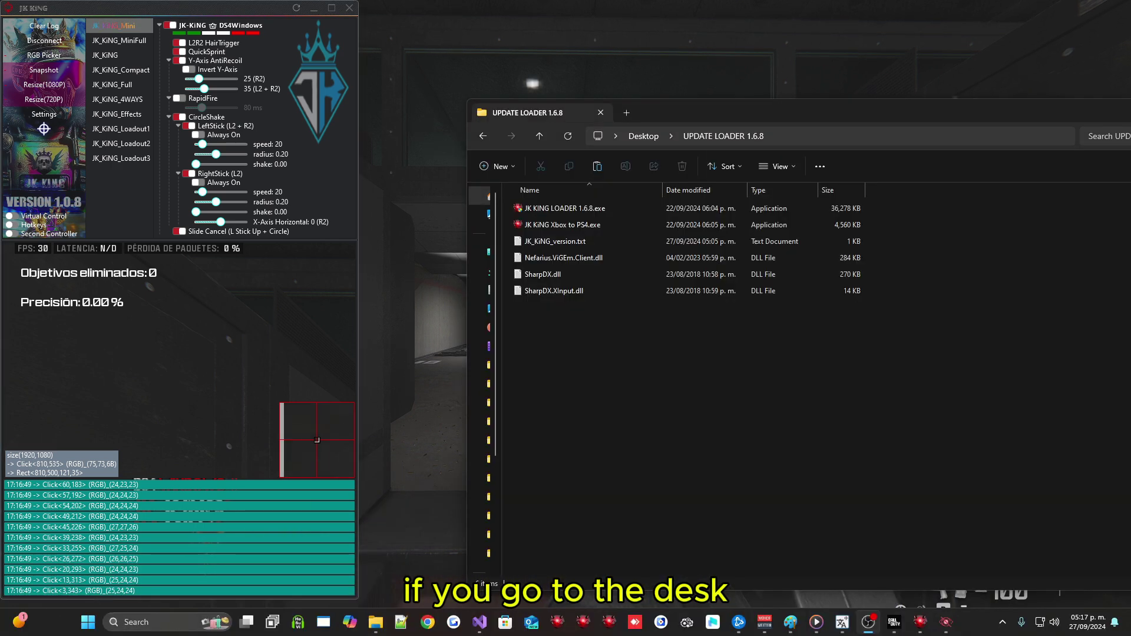
right_click(582, 341)
click(595, 352)
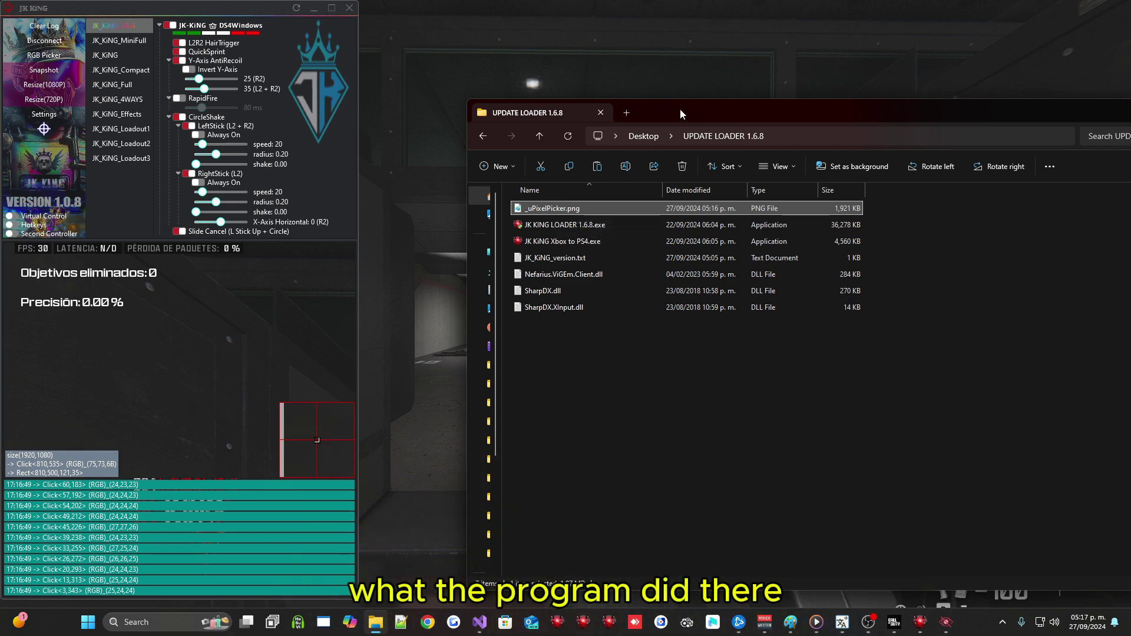
Step: View _uPixelPicker.png in Paint, then close it and return to the game
drag(679, 109, 614, 91)
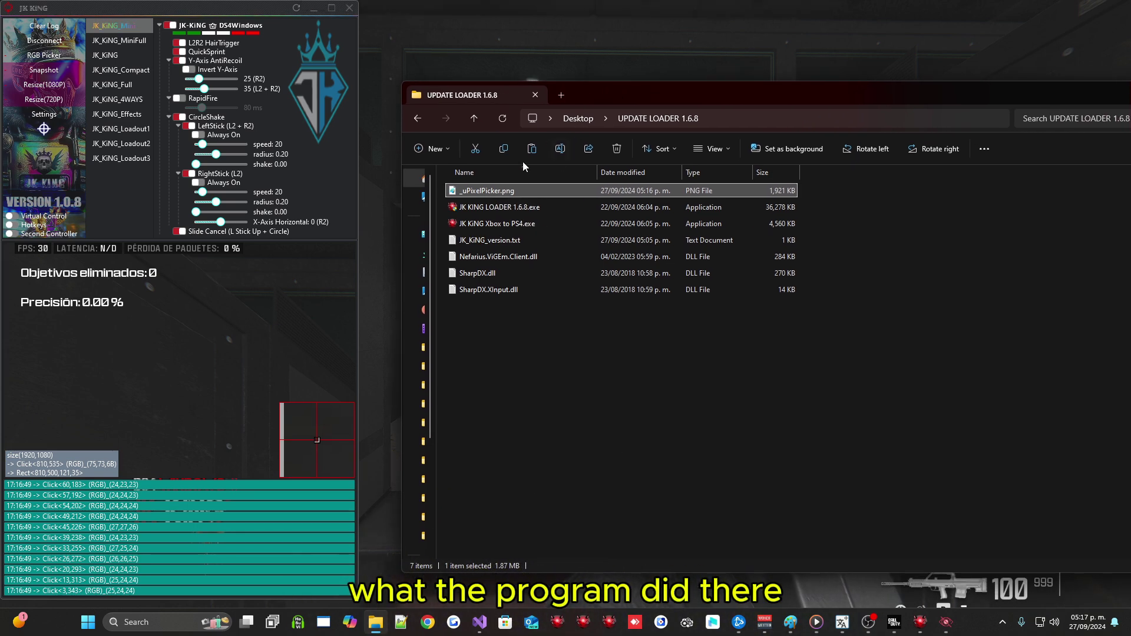
double_click(483, 191)
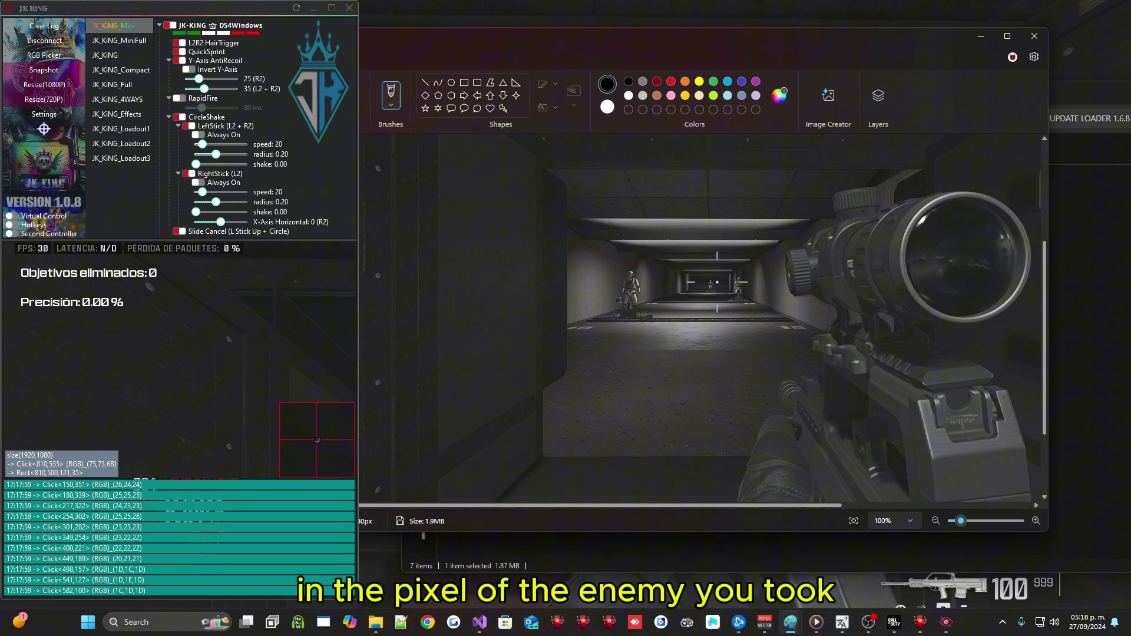
click(1034, 36)
click(628, 61)
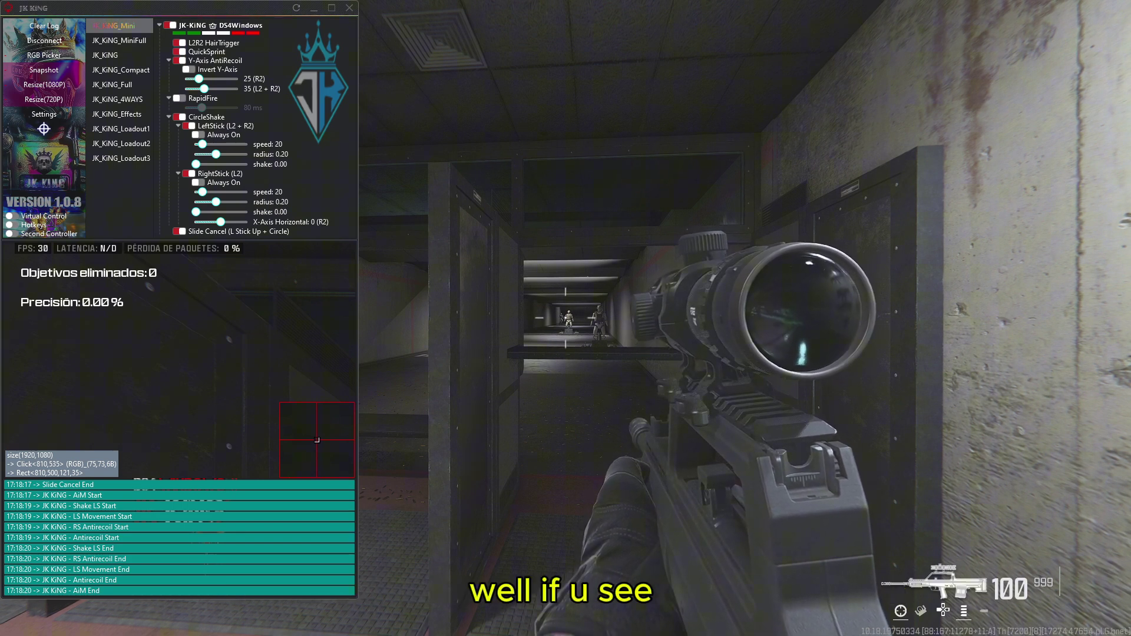
key(super)
key(super)
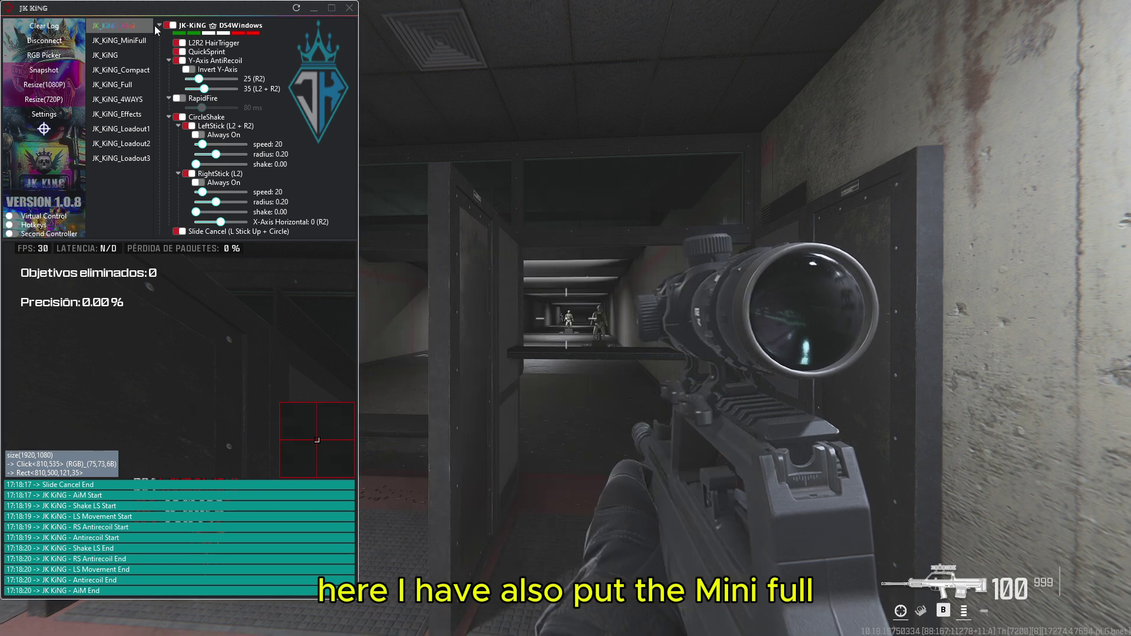
Step: Select JK_KiNG_MiniFull in the JK KING panel's profile list
click(128, 40)
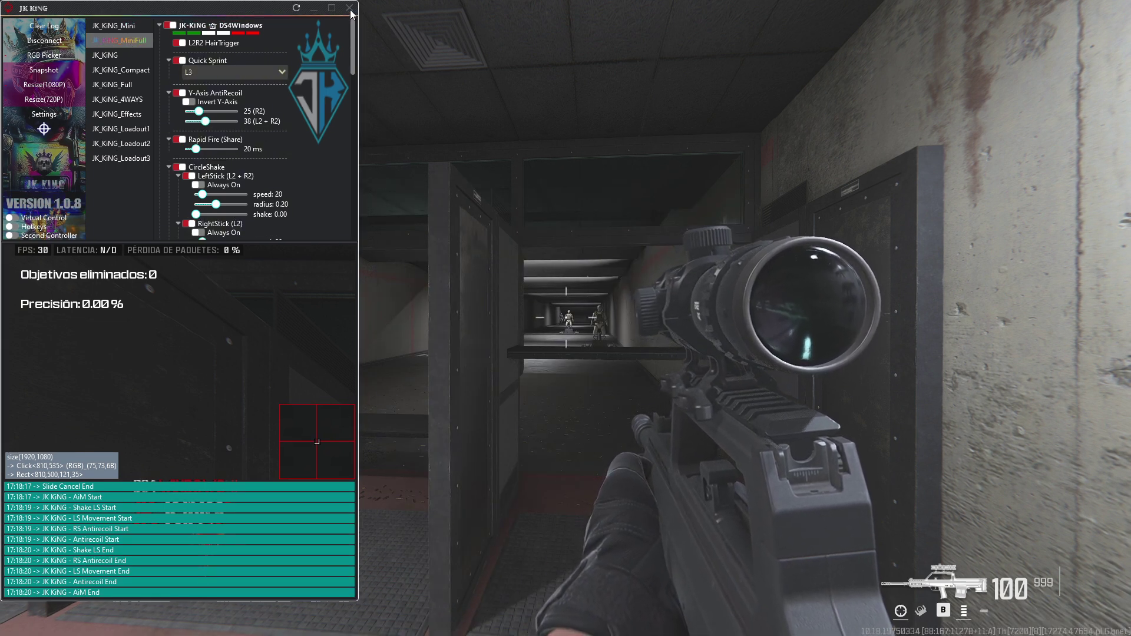